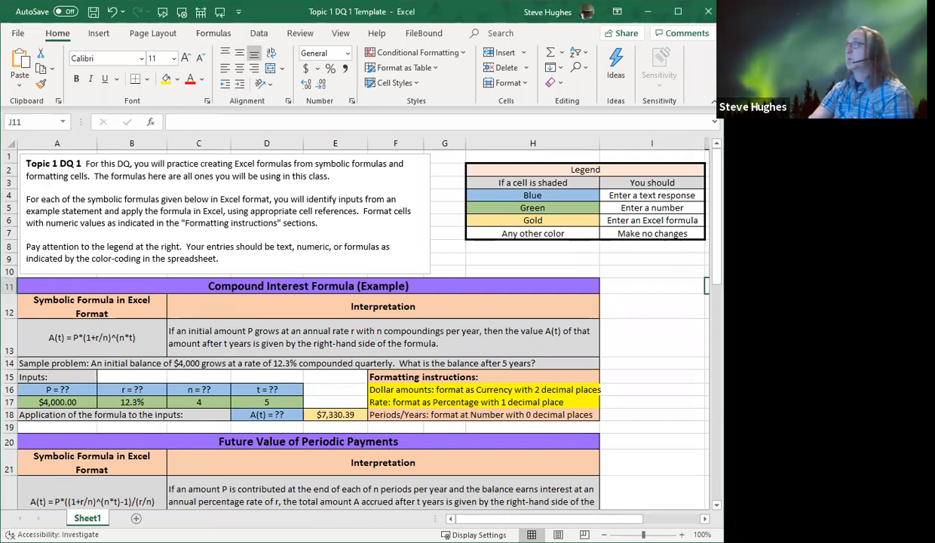
Circle the legend's cell-shading column, mark the inputs in row 16, and underline initial amount P, annual rate r, compoundings per year and t years in the interpretation
mouse_move(588, 159)
left_mouse_down()
mouse_move(545, 154)
mouse_move(490, 190)
mouse_move(571, 242)
mouse_move(562, 167)
left_mouse_up()
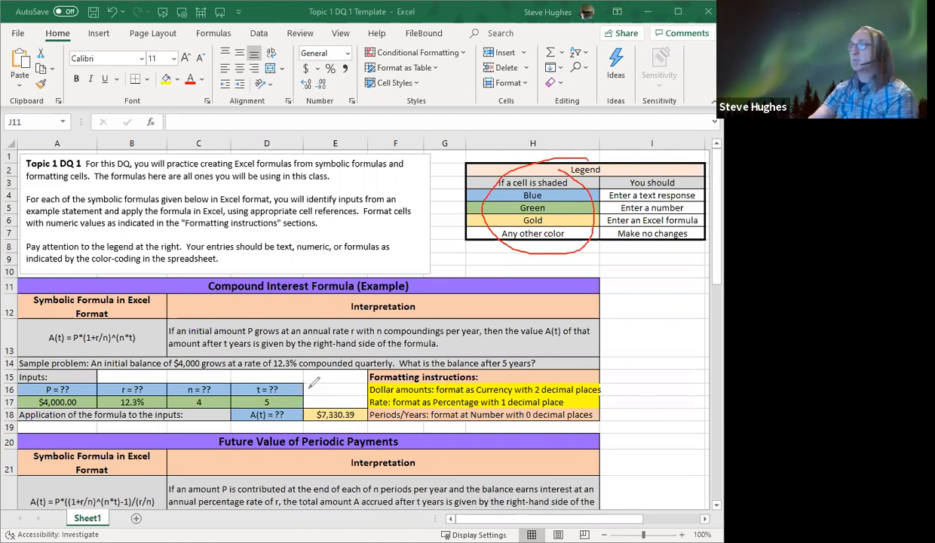
left_click_drag(310, 387, 337, 387)
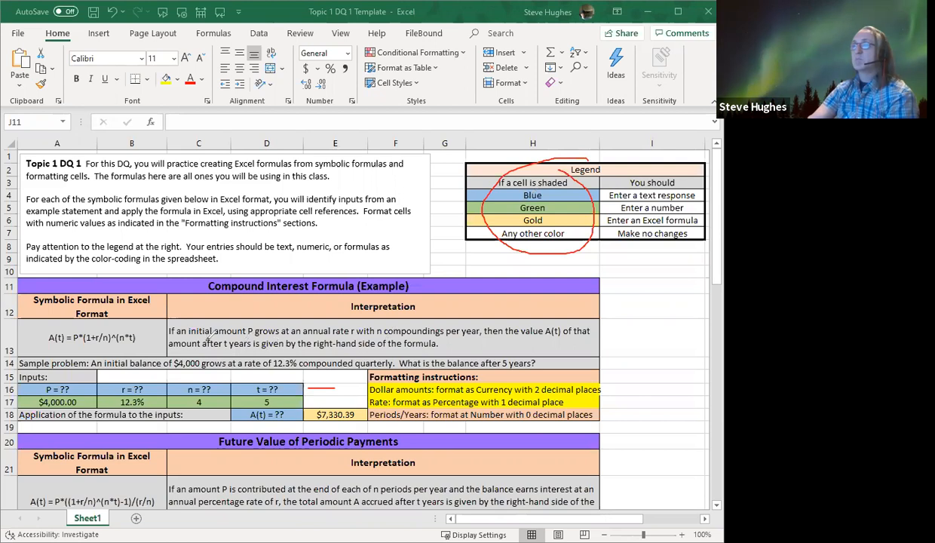
left_click_drag(186, 332, 260, 329)
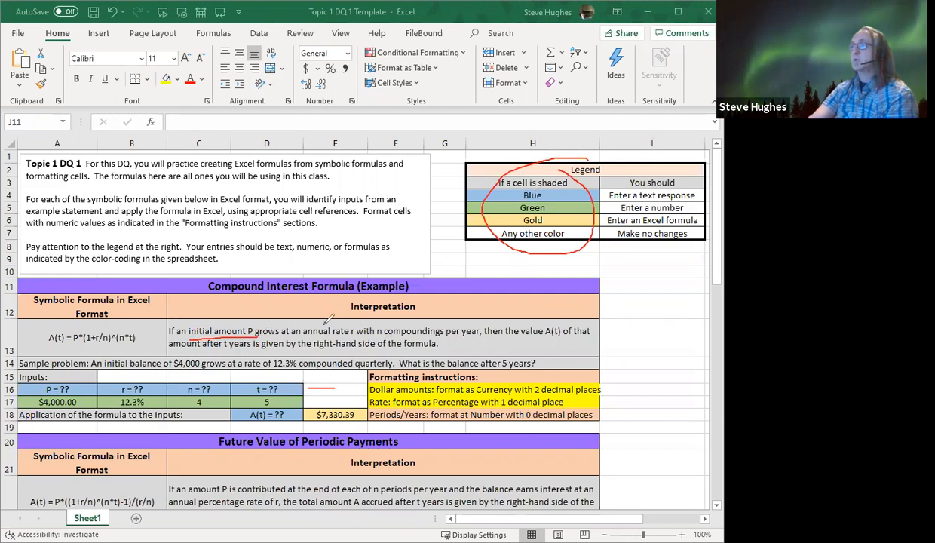
left_click_drag(304, 332, 362, 333)
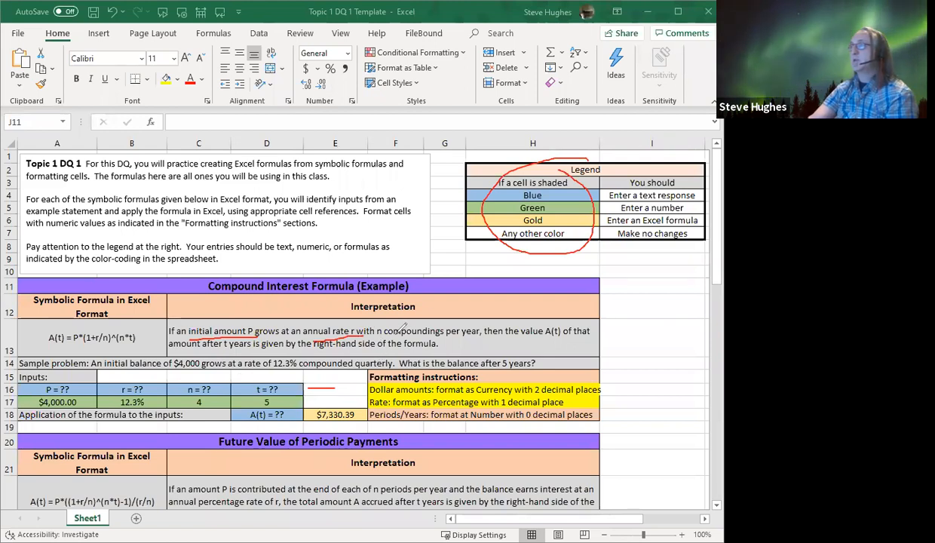
left_click_drag(385, 333, 458, 332)
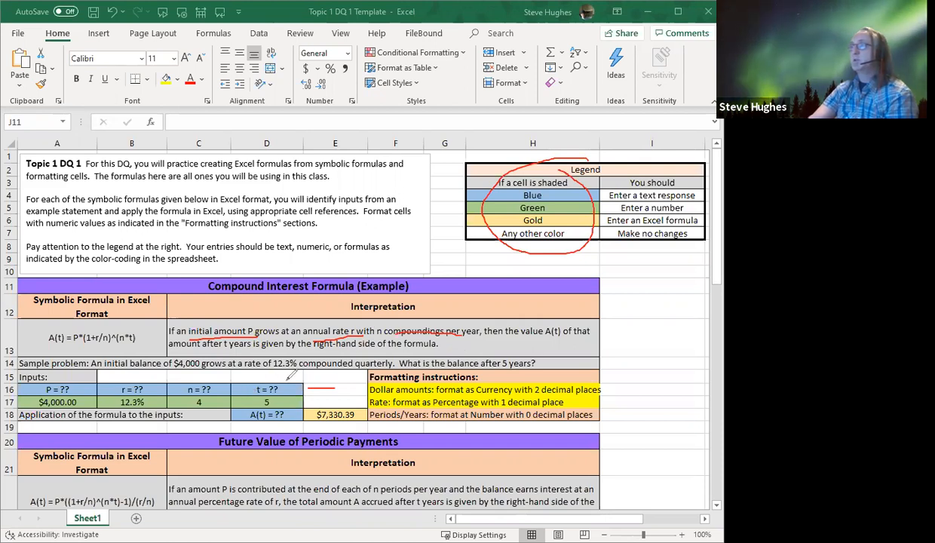
left_click_drag(256, 390, 288, 382)
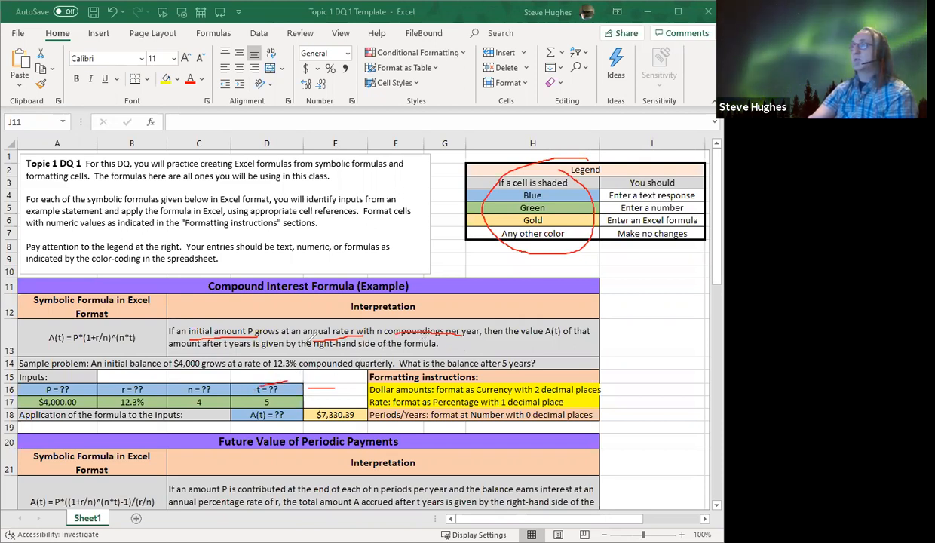
left_click_drag(225, 348, 256, 348)
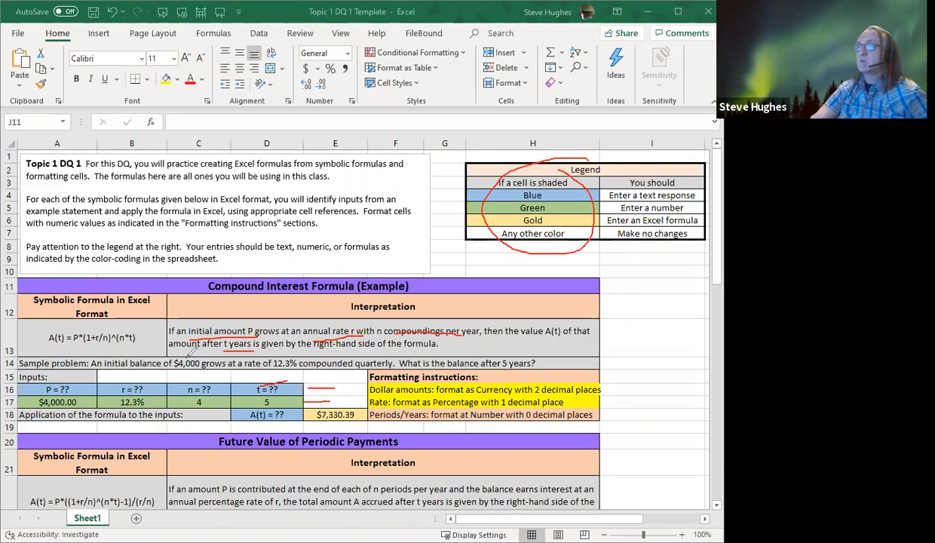
Annotate $4,000, 12.3%, compounded quarterly and 5 years in the sample problem, circle the number formatting options, and clear all annotations
mouse_move(172, 359)
left_mouse_down()
mouse_move(205, 369)
mouse_move(204, 356)
left_mouse_up()
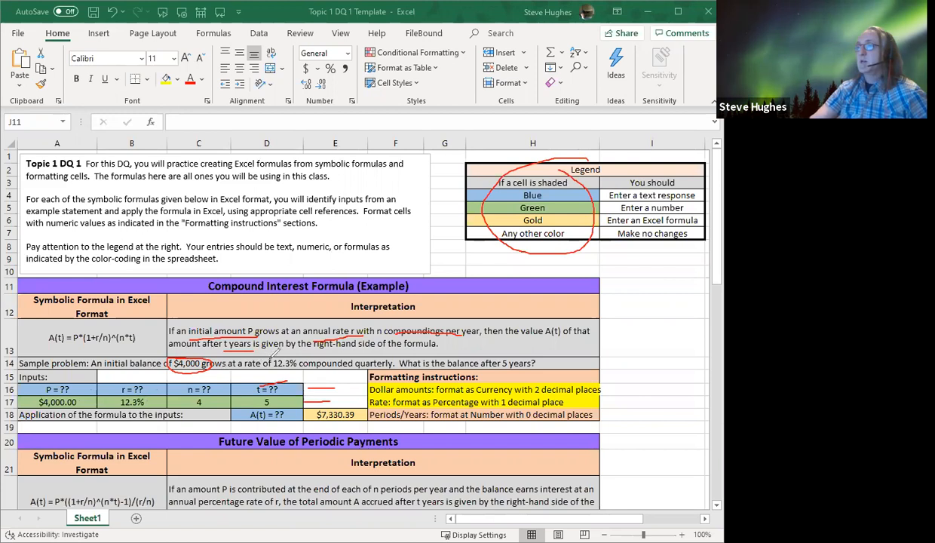
mouse_move(292, 350)
left_mouse_down()
mouse_move(275, 353)
mouse_move(273, 371)
mouse_move(287, 345)
left_mouse_up()
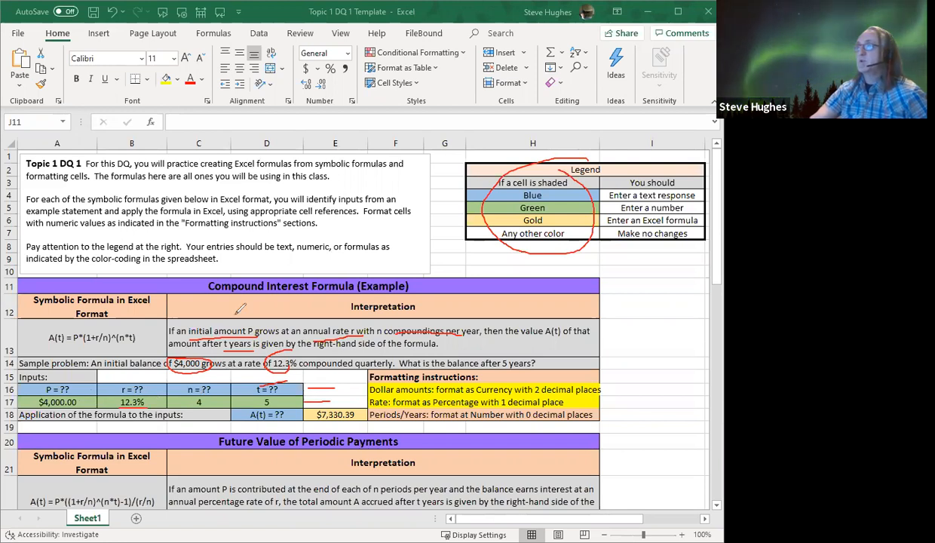
mouse_move(349, 73)
left_mouse_down()
mouse_move(341, 57)
mouse_move(301, 54)
mouse_move(287, 82)
mouse_move(336, 95)
mouse_move(352, 57)
left_mouse_up()
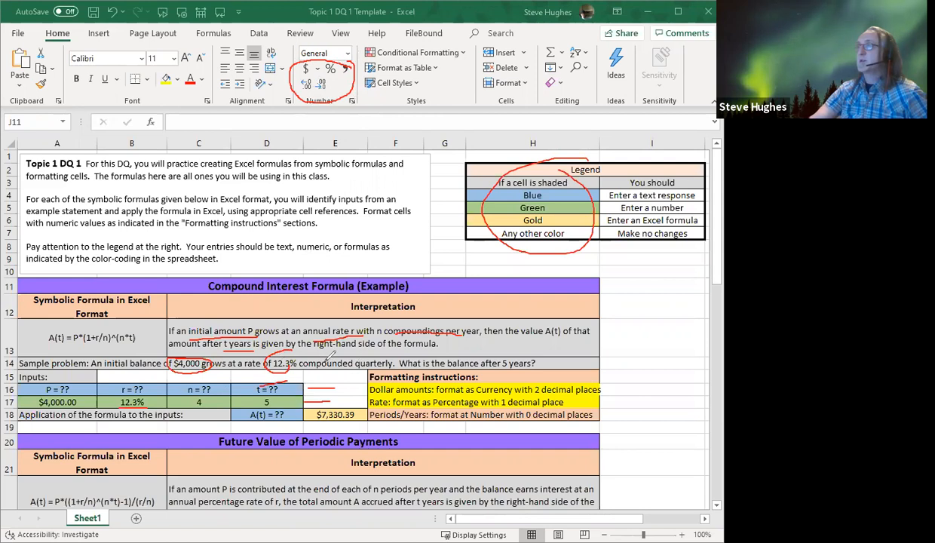
mouse_move(329, 353)
left_mouse_down()
mouse_move(397, 351)
mouse_move(383, 365)
left_mouse_up()
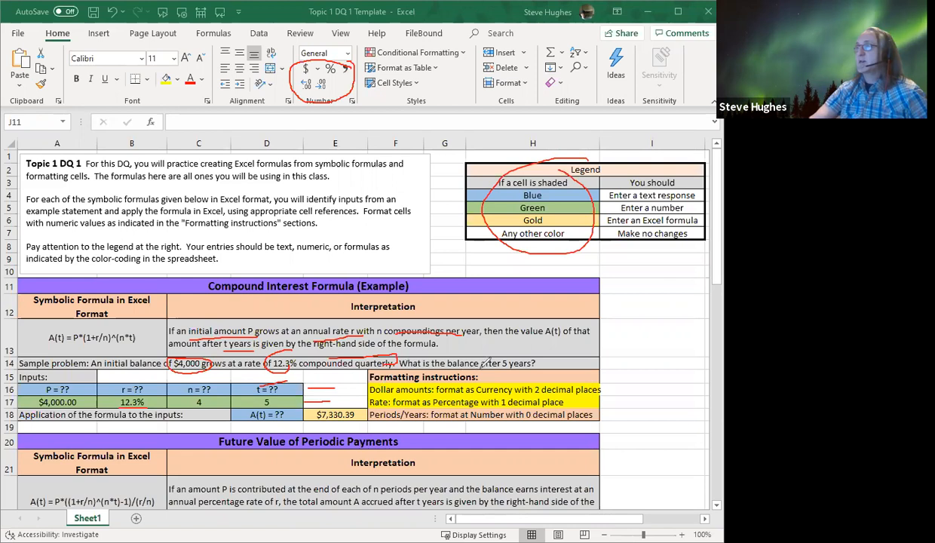
mouse_move(510, 348)
left_mouse_down()
mouse_move(491, 353)
mouse_move(503, 371)
mouse_move(519, 365)
left_mouse_up()
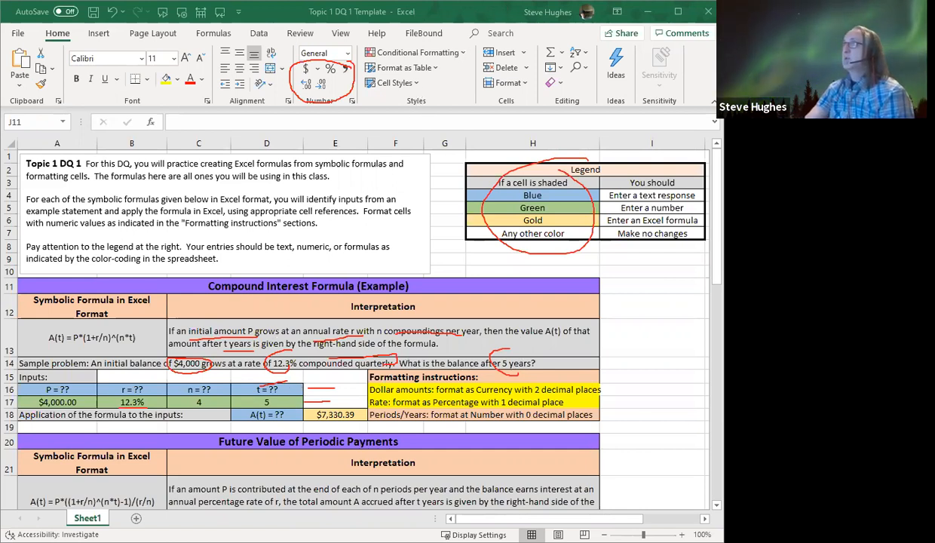
left_click(478, 10)
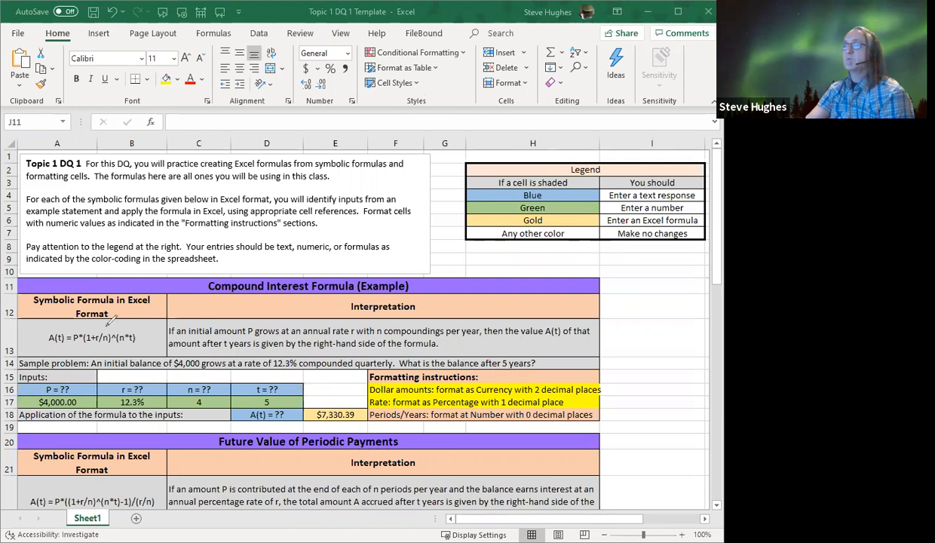
Box the symbolic compound interest formula, circle the P, r, n and t inputs with their values, and clear all annotations
mouse_move(46, 323)
left_mouse_down()
mouse_move(47, 352)
mouse_move(143, 352)
mouse_move(143, 317)
mouse_move(49, 321)
left_mouse_up()
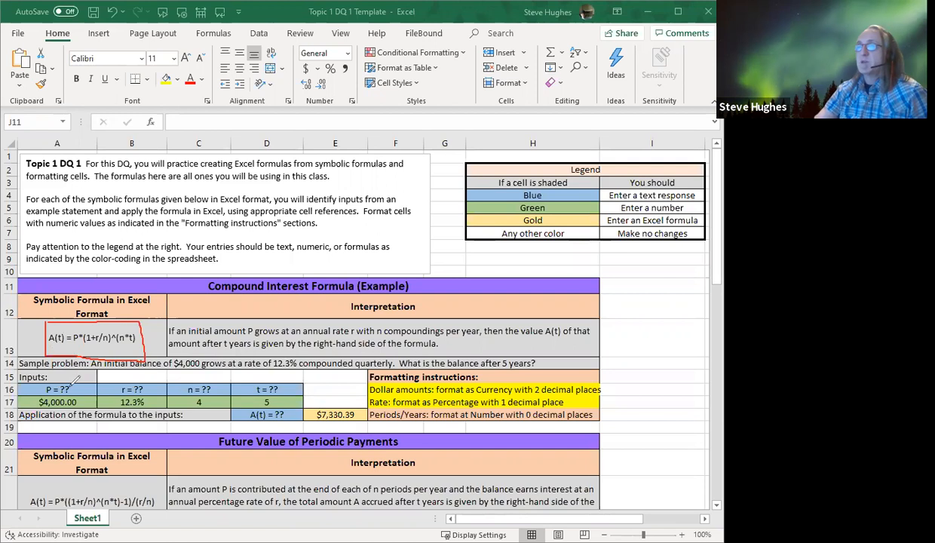
mouse_move(69, 379)
left_mouse_down()
mouse_move(24, 389)
mouse_move(64, 405)
mouse_move(84, 388)
mouse_move(80, 375)
left_mouse_up()
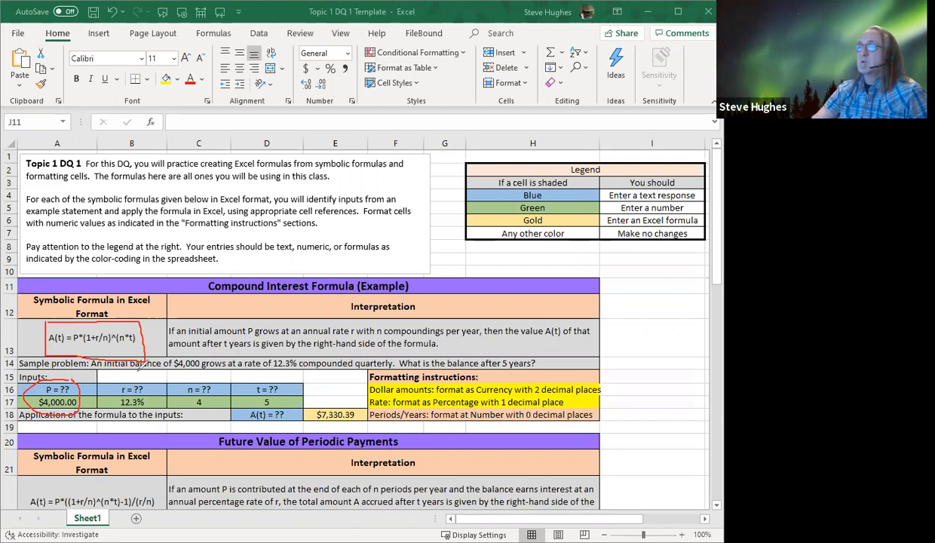
mouse_move(138, 370)
left_mouse_down()
mouse_move(107, 383)
mouse_move(138, 412)
mouse_move(148, 375)
mouse_move(136, 365)
left_mouse_up()
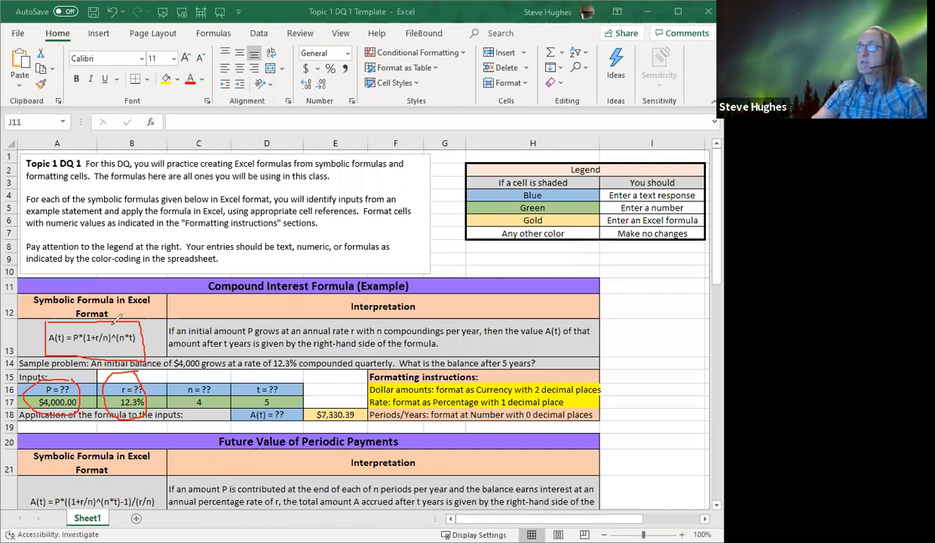
mouse_move(206, 377)
left_mouse_down()
mouse_move(181, 380)
mouse_move(182, 403)
mouse_move(213, 396)
mouse_move(202, 360)
mouse_move(205, 371)
left_mouse_up()
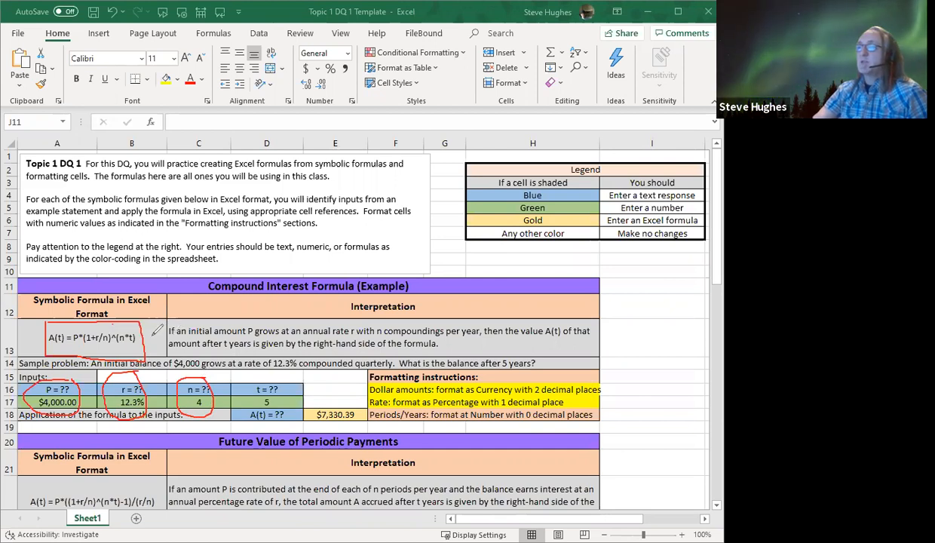
mouse_move(264, 375)
left_mouse_down()
mouse_move(251, 381)
mouse_move(253, 399)
mouse_move(285, 392)
mouse_move(272, 357)
mouse_move(262, 366)
left_mouse_up()
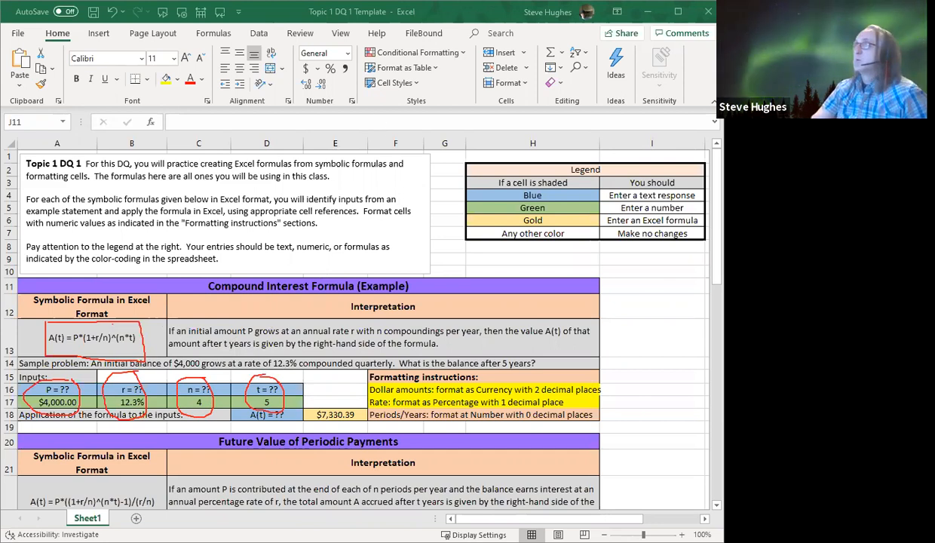
left_click(499, 15)
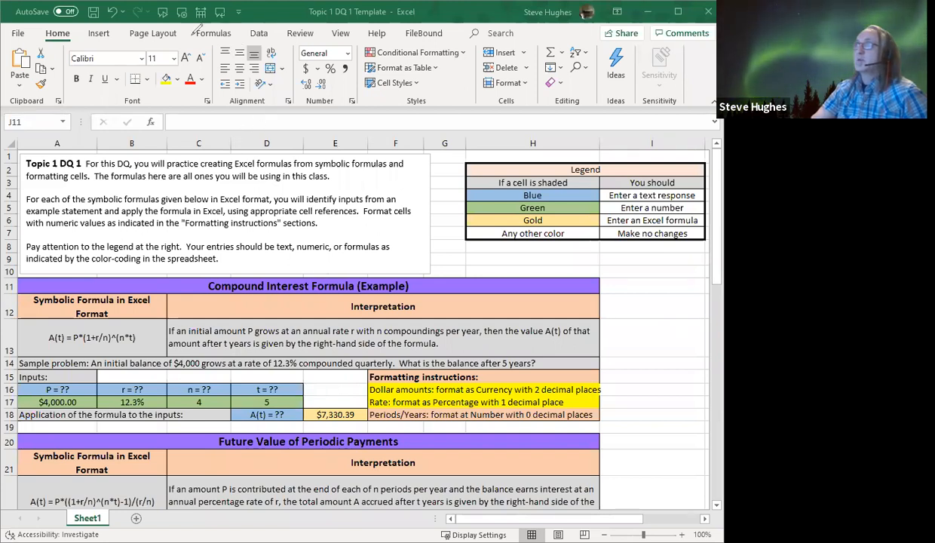
Open the formula in cell E18 for editing and circle the matching symbolic compound interest formula
left_click(332, 415)
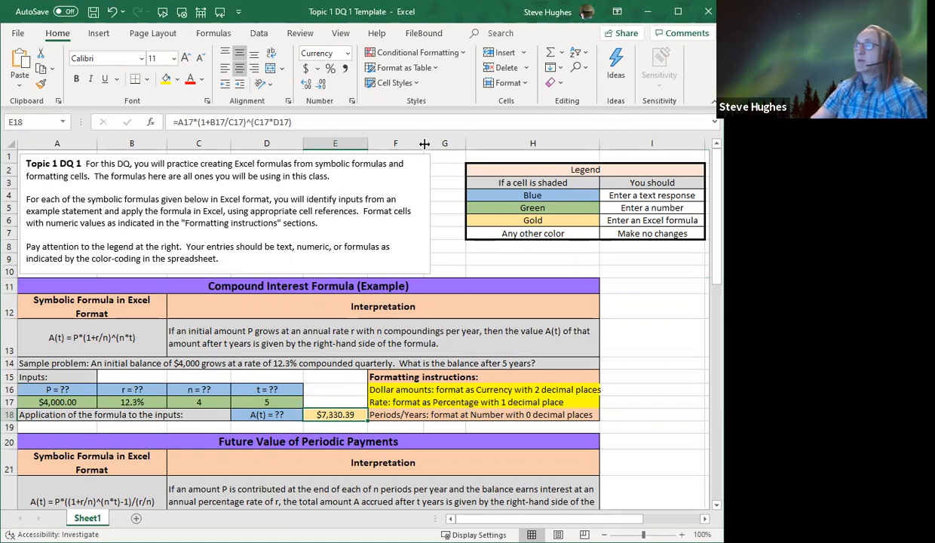
left_click(314, 123)
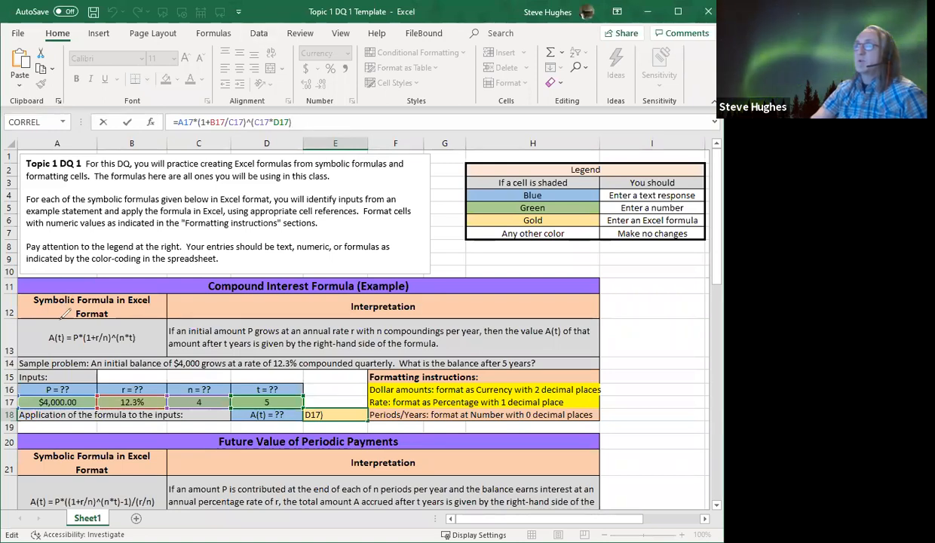
mouse_move(60, 324)
left_mouse_down()
mouse_move(40, 329)
mouse_move(81, 347)
mouse_move(145, 338)
mouse_move(140, 315)
mouse_move(74, 308)
mouse_move(49, 317)
left_mouse_up()
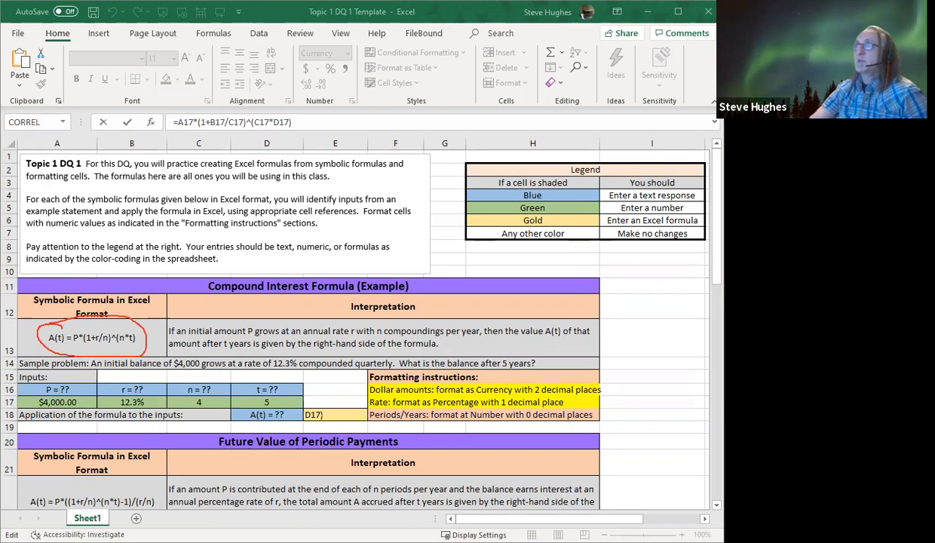
left_click(312, 121)
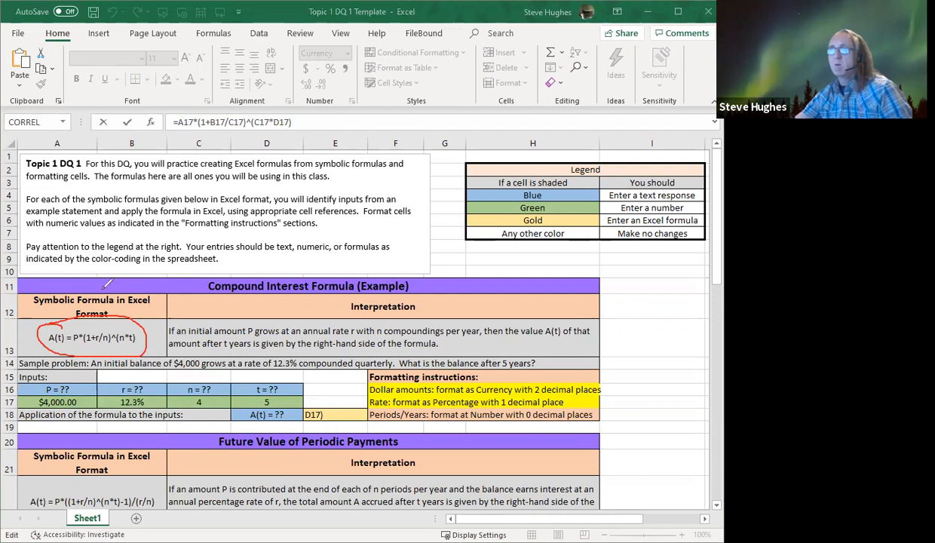
Circle P and r in the symbolic formula in blue, plus the B17 reference in E18's formula and the 12.3% rate input
mouse_move(74, 328)
left_mouse_down()
mouse_move(72, 343)
mouse_move(87, 330)
left_mouse_up()
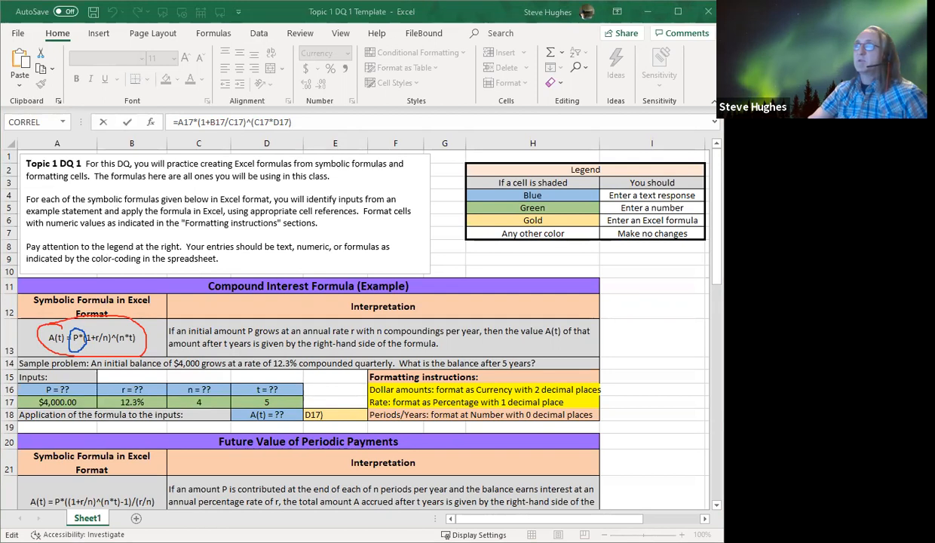
left_click(300, 122)
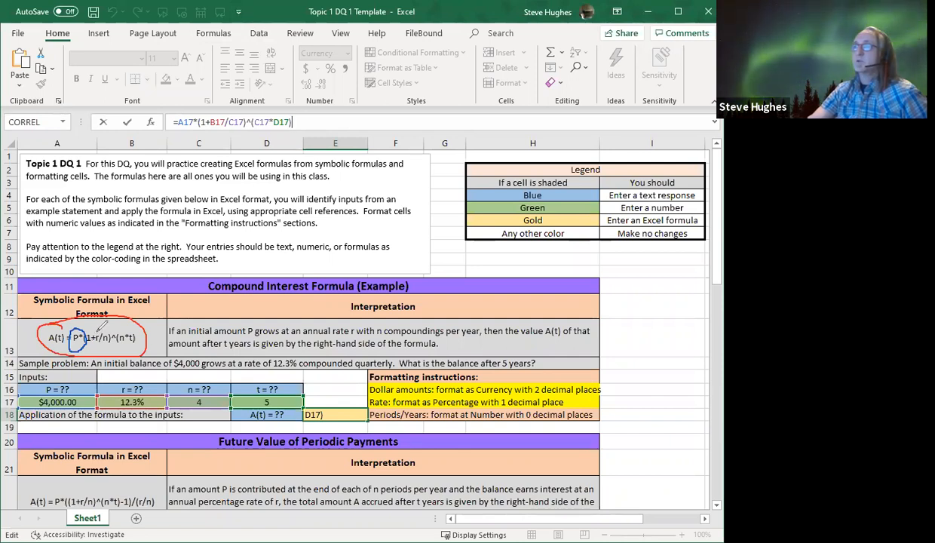
mouse_move(101, 323)
left_mouse_down()
mouse_move(100, 339)
mouse_move(110, 322)
left_mouse_up()
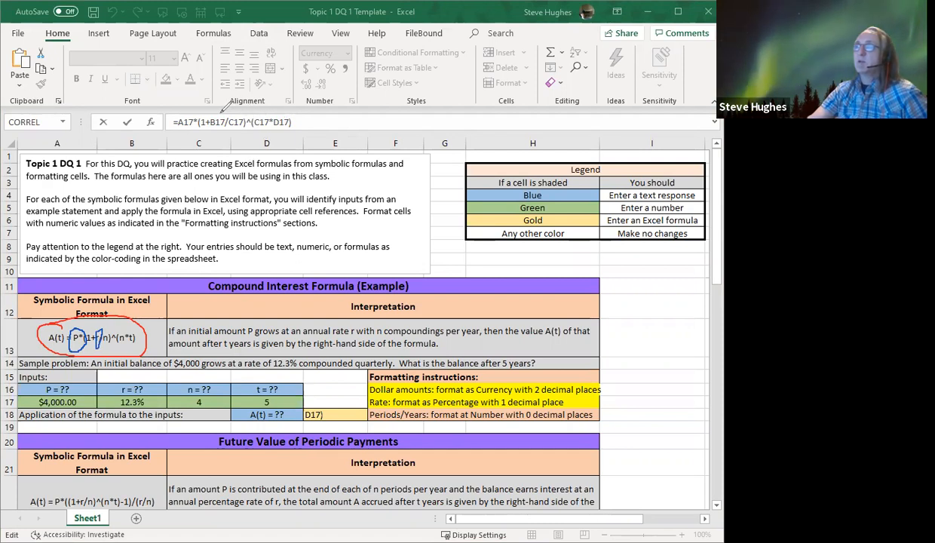
mouse_move(217, 110)
left_mouse_down()
mouse_move(202, 125)
mouse_move(213, 136)
mouse_move(226, 109)
left_mouse_up()
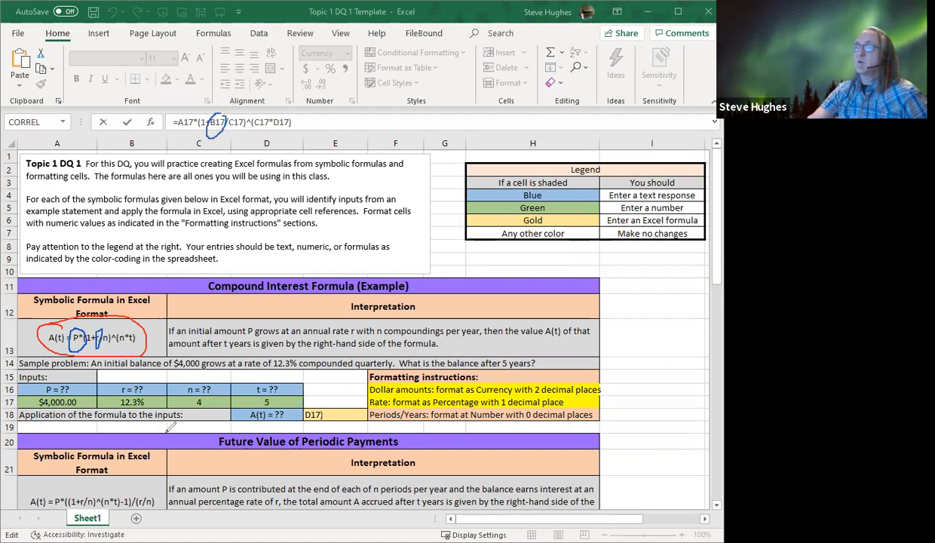
mouse_move(156, 390)
left_mouse_down()
mouse_move(111, 399)
mouse_move(151, 401)
mouse_move(160, 385)
left_mouse_up()
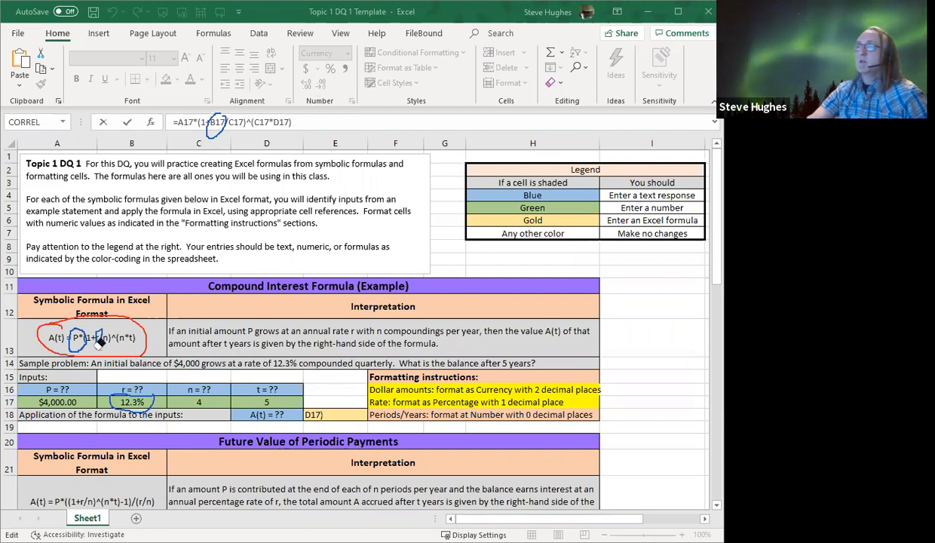
Erase the blue marks on P and r, mark n, its input cell and the C17 reference in E18's formula, and clear all annotations
left_click_drag(96, 324, 77, 341)
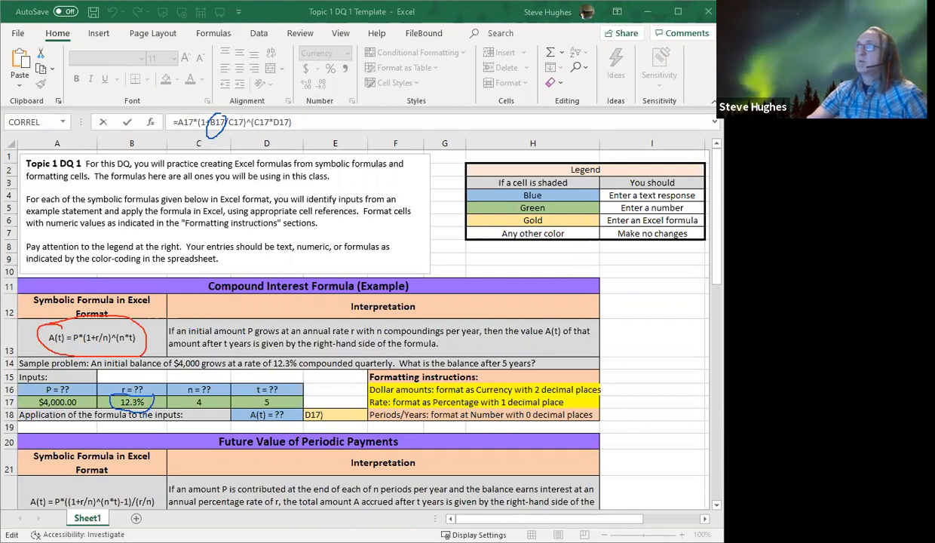
left_click_drag(103, 346, 116, 326)
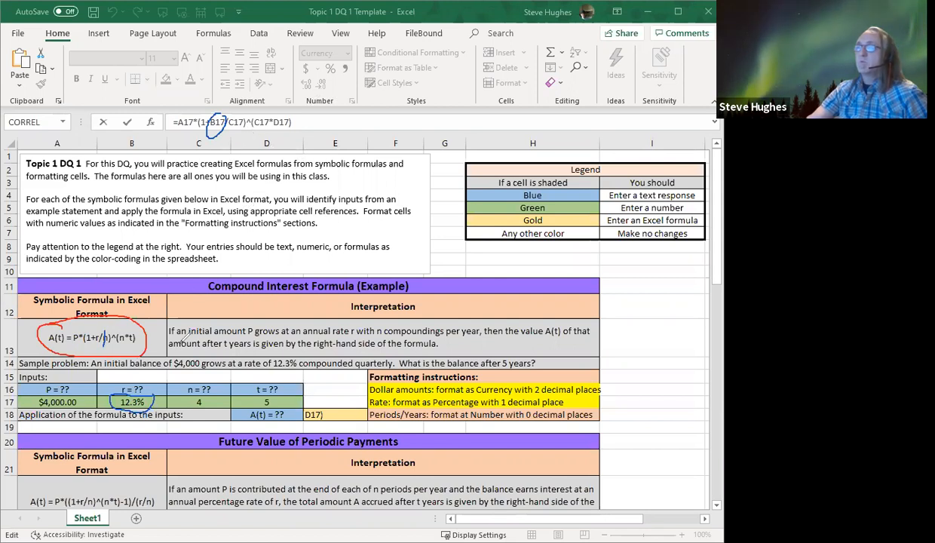
mouse_move(178, 381)
left_mouse_down()
mouse_move(172, 393)
mouse_move(198, 405)
mouse_move(217, 386)
mouse_move(210, 374)
left_mouse_up()
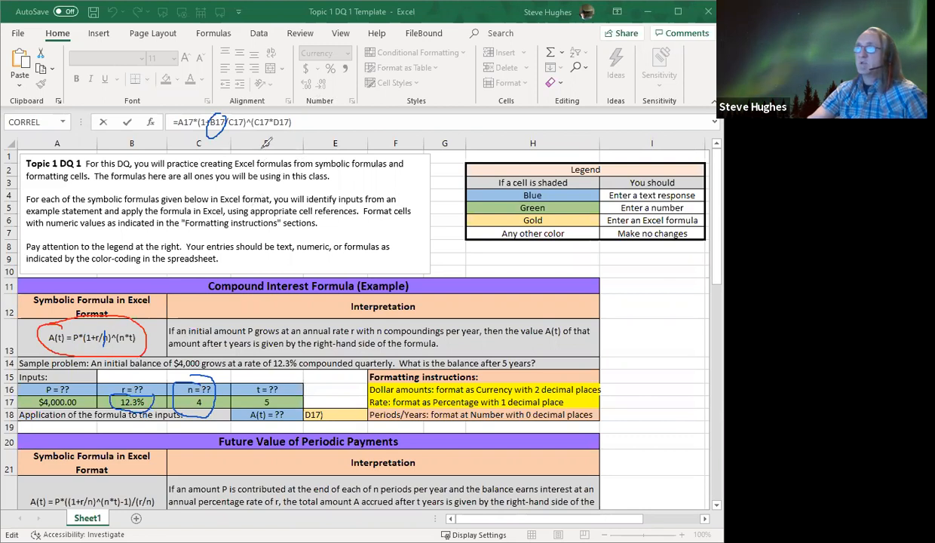
mouse_move(246, 127)
left_mouse_down()
mouse_move(238, 107)
mouse_move(217, 105)
mouse_move(216, 122)
mouse_move(247, 126)
left_mouse_up()
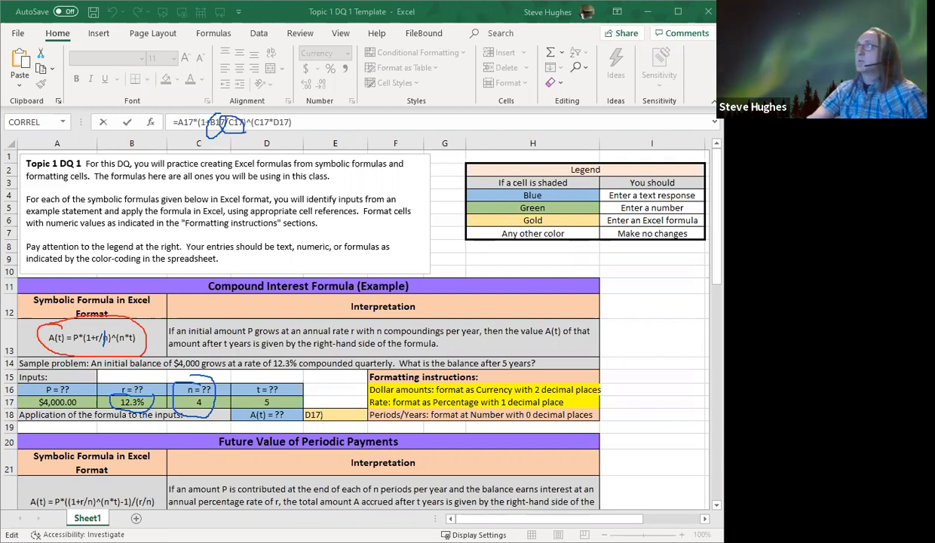
left_click(476, 15)
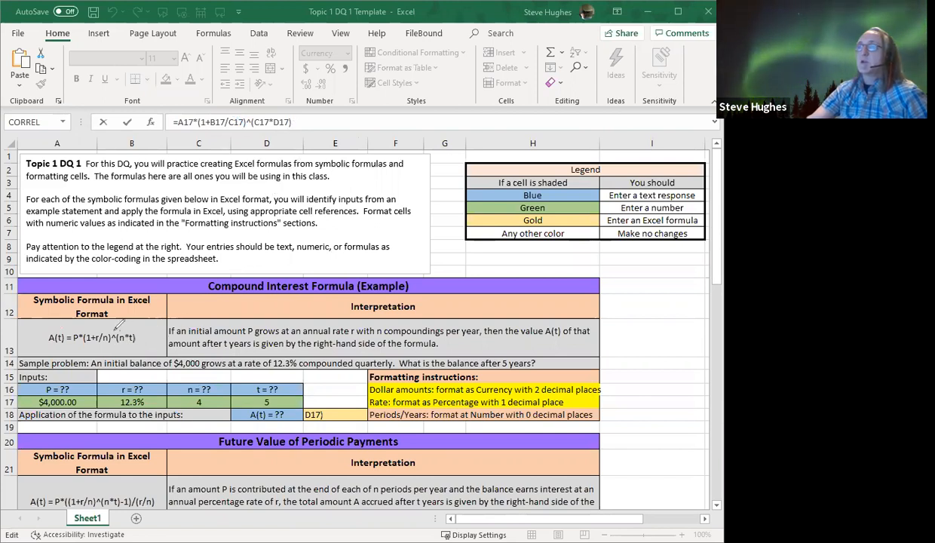
Circle the exponent operator ^ in both the symbolic compound interest formula and E18's cell-reference formula
left_click_drag(115, 330, 114, 343)
left_click_drag(119, 332, 121, 331)
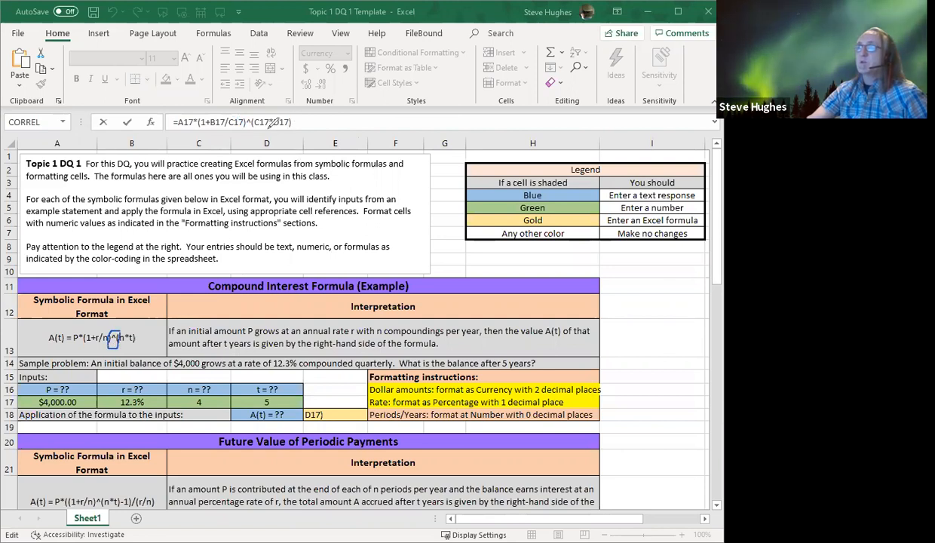
mouse_move(238, 114)
left_mouse_down()
mouse_move(239, 129)
mouse_move(265, 111)
left_mouse_up()
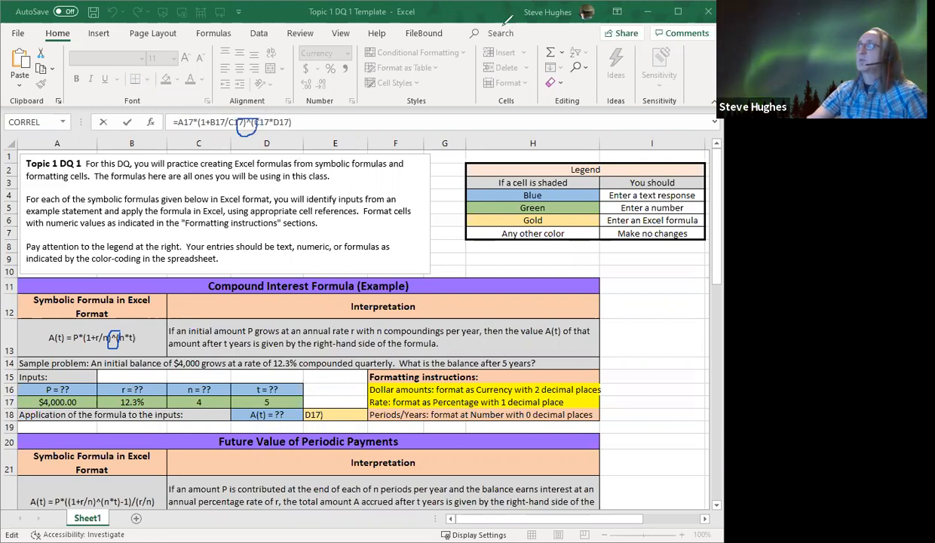
Clear the exponent circles, circle n in the symbolic formula, C17 in E18's formula and the n input cell, and clear these marks
left_click(462, 18)
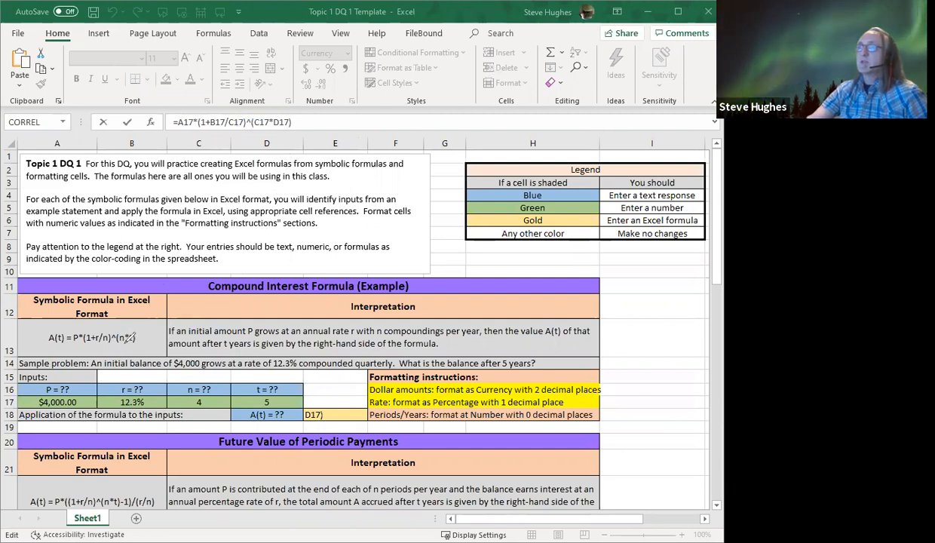
mouse_move(132, 332)
left_mouse_down()
mouse_move(122, 331)
mouse_move(119, 341)
mouse_move(134, 332)
mouse_move(128, 324)
left_mouse_up()
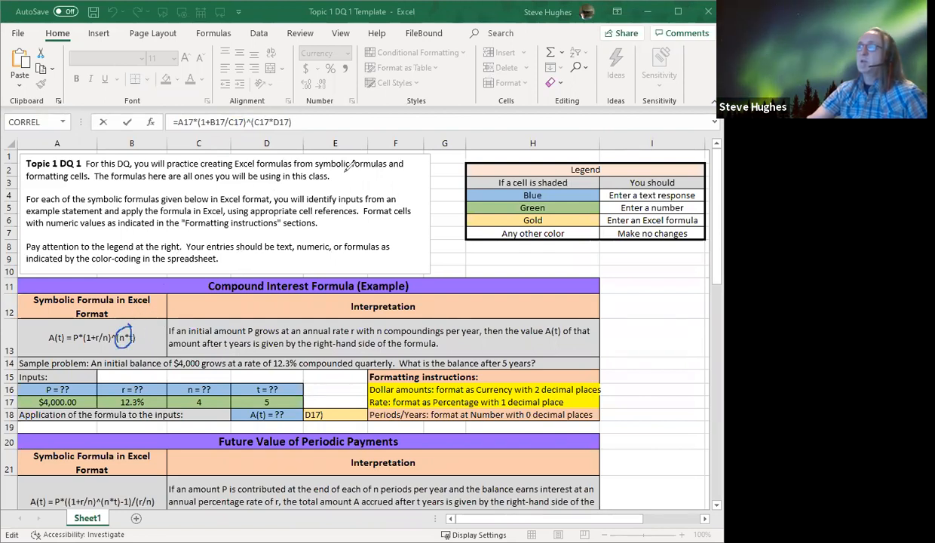
mouse_move(273, 107)
left_mouse_down()
mouse_move(254, 115)
mouse_move(264, 135)
mouse_move(281, 105)
left_mouse_up()
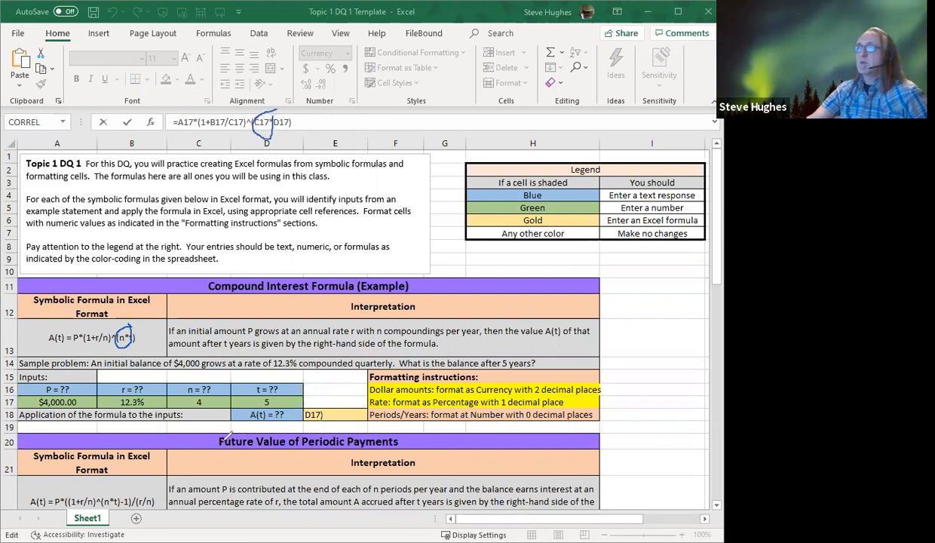
mouse_move(211, 386)
left_mouse_down()
mouse_move(186, 389)
mouse_move(189, 411)
mouse_move(212, 402)
mouse_move(218, 384)
left_mouse_up()
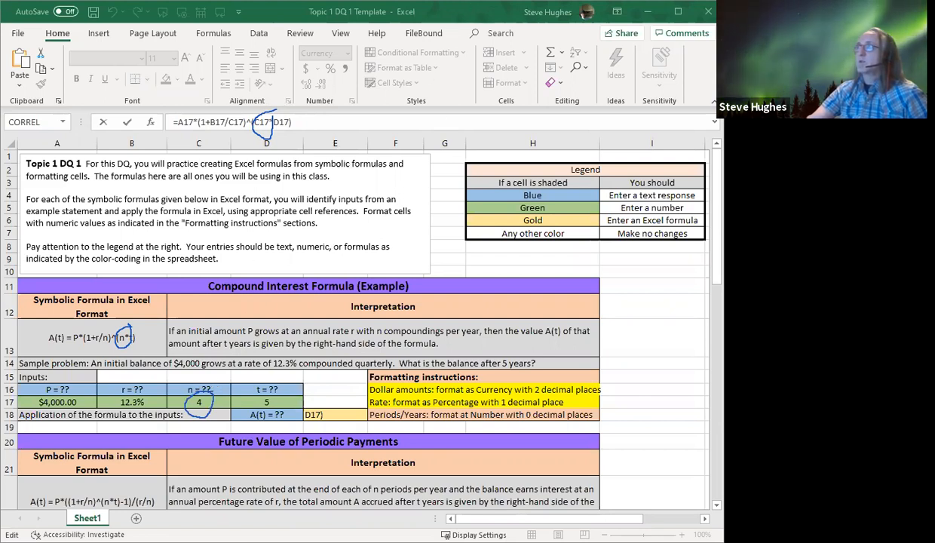
left_click(467, 16)
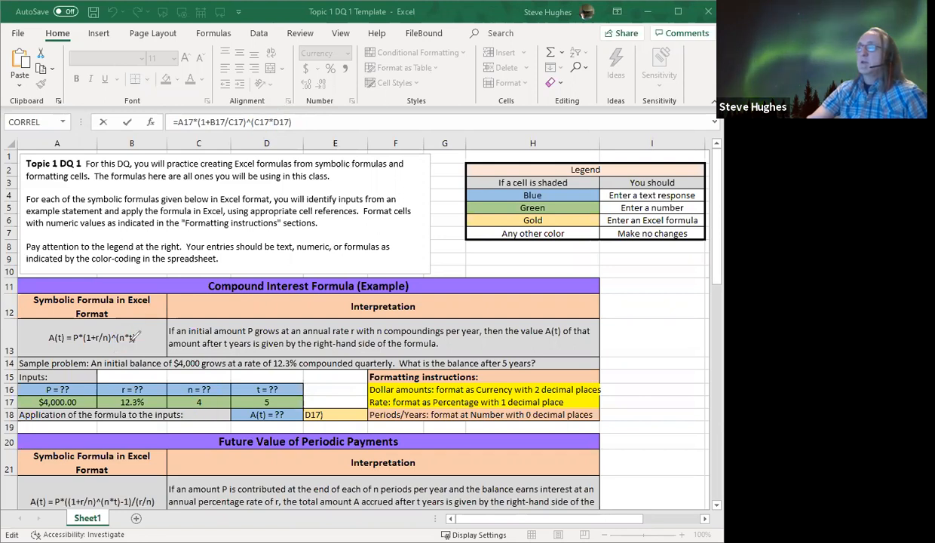
Circle t in the symbolic compound interest formula, its input in D17 and the D17 reference in E18's formula, and clear all annotations
mouse_move(138, 339)
left_mouse_down()
mouse_move(146, 332)
mouse_move(123, 336)
mouse_move(132, 345)
left_mouse_up()
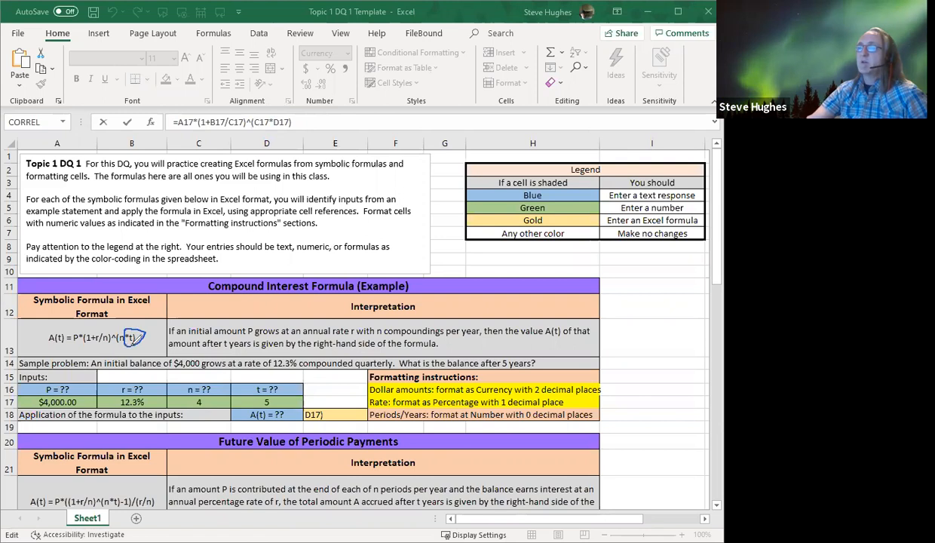
mouse_move(272, 403)
left_mouse_down()
mouse_move(286, 392)
mouse_move(266, 377)
mouse_move(246, 385)
mouse_move(250, 405)
mouse_move(285, 403)
left_mouse_up()
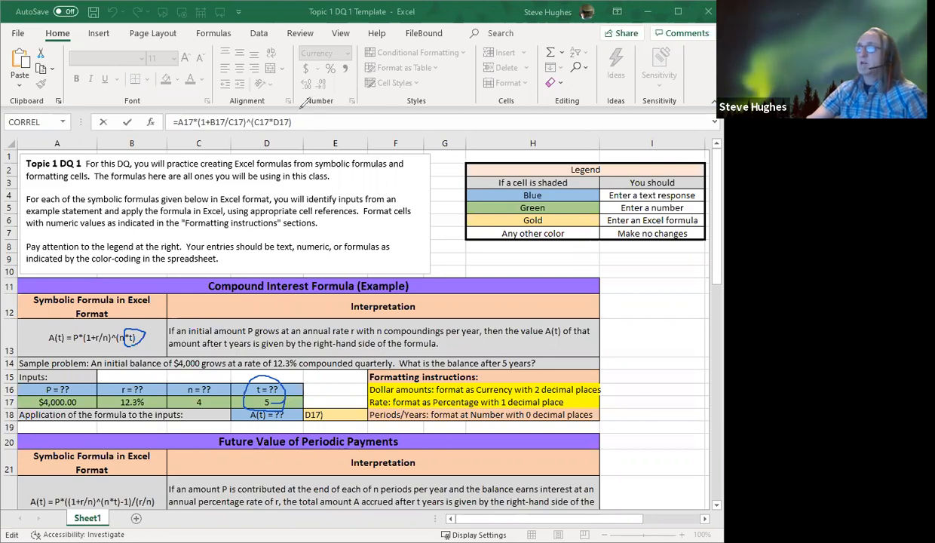
mouse_move(294, 117)
left_mouse_down()
mouse_move(271, 125)
mouse_move(293, 129)
mouse_move(297, 115)
mouse_move(286, 114)
left_mouse_up()
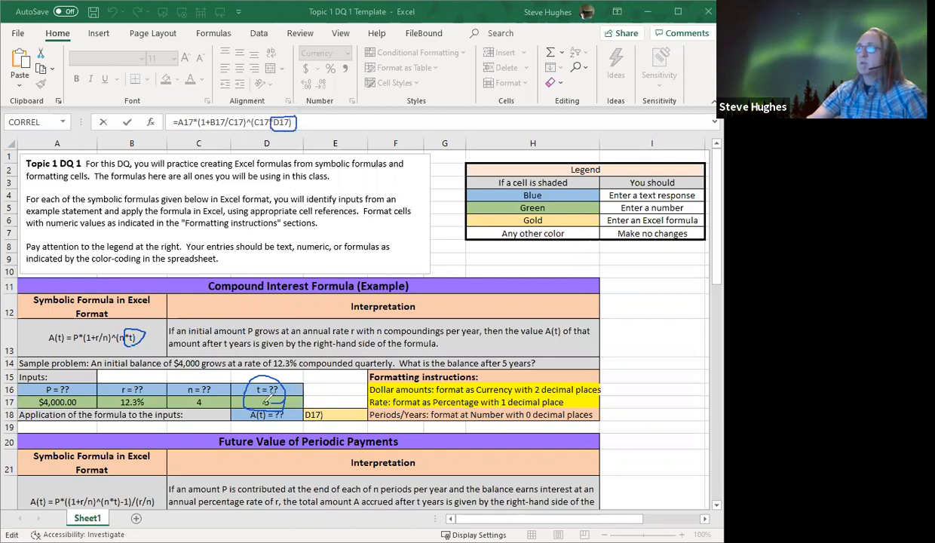
mouse_move(261, 394)
left_mouse_down()
mouse_move(258, 404)
mouse_move(275, 410)
mouse_move(264, 392)
left_mouse_up()
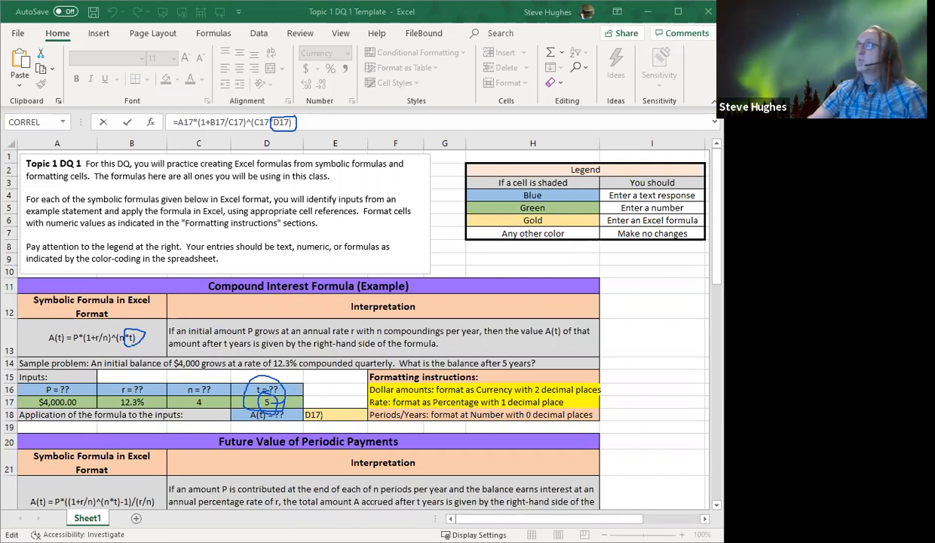
left_click(480, 14)
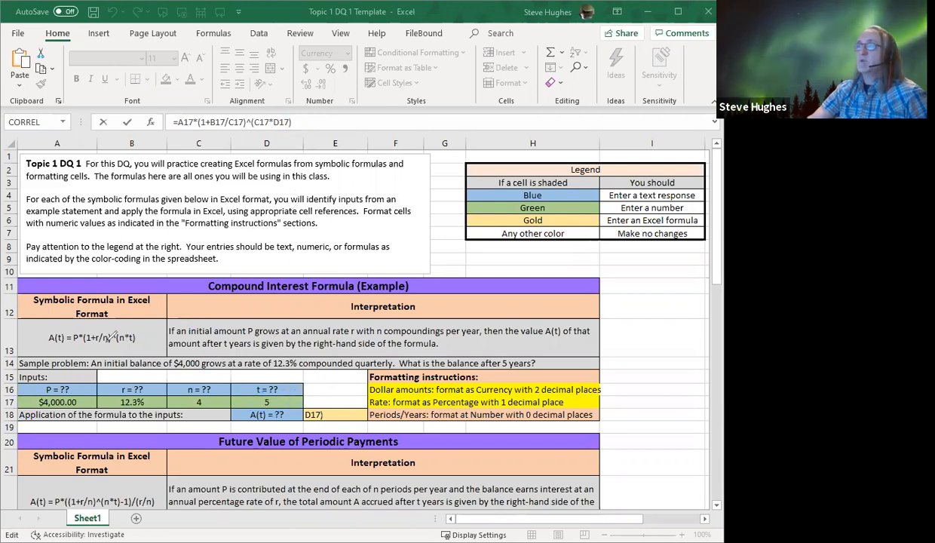
Underline the right-hand side of the symbolic compound interest formula, clear the mark, and commit the formula in E18
left_click_drag(70, 344, 136, 345)
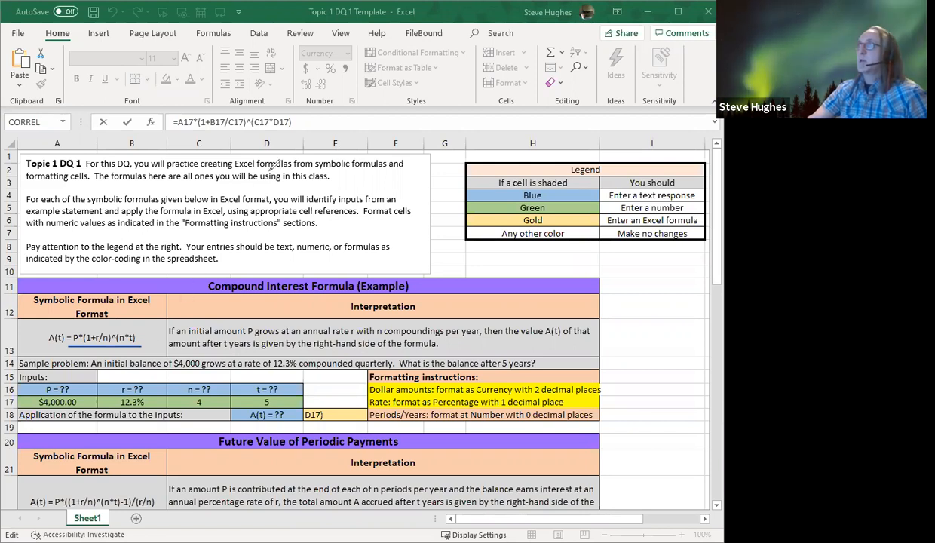
left_click(482, 7)
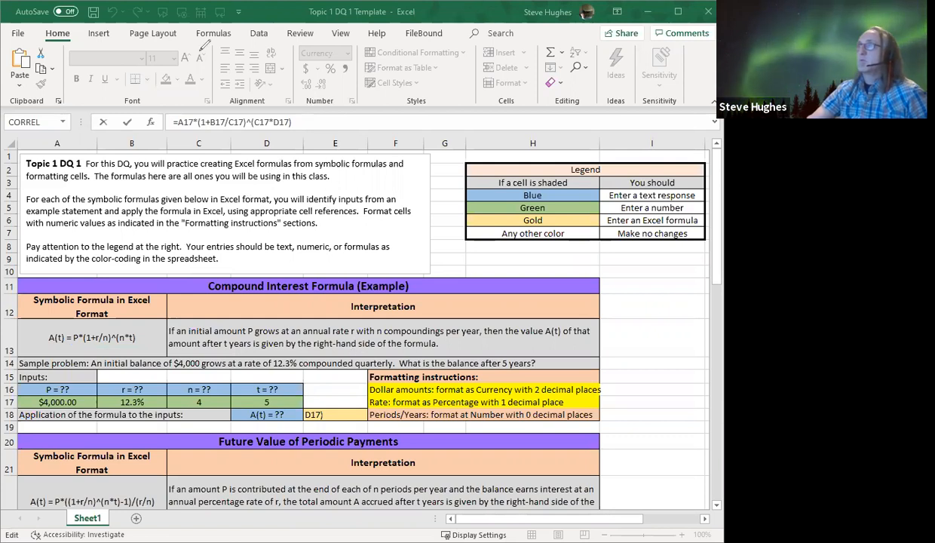
left_click(312, 121)
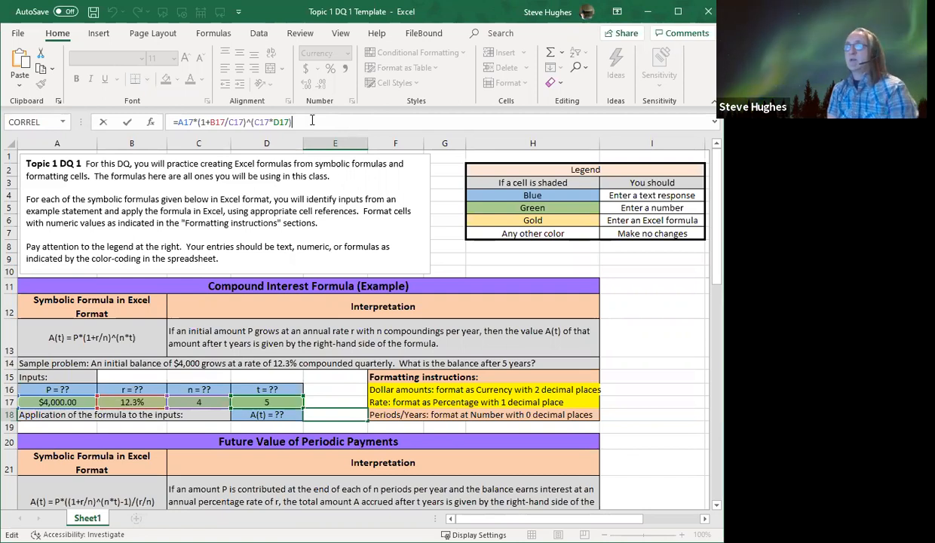
key("Return")
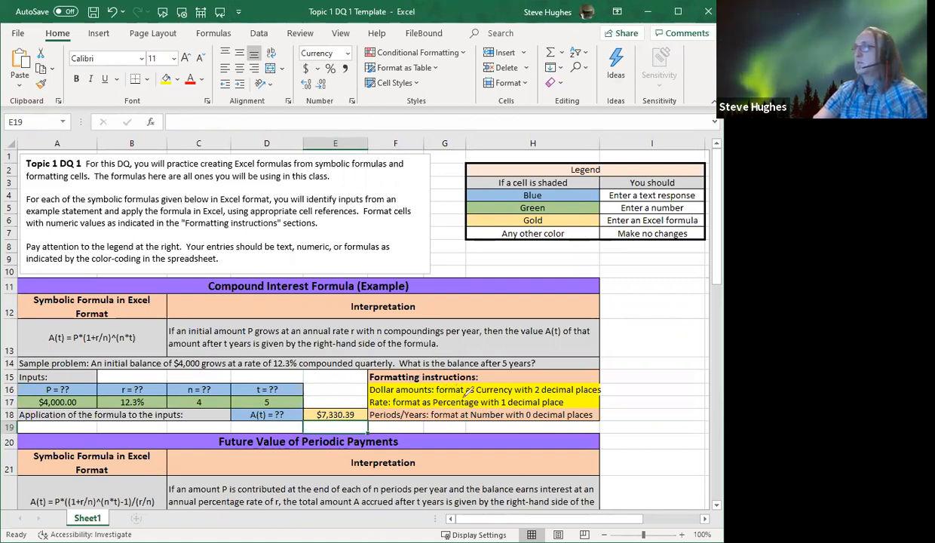
Mark the Currency with 2 decimal places instruction and the dollar amounts in A17 and E18, and clear the marks
mouse_move(482, 390)
left_mouse_down()
mouse_move(596, 384)
mouse_move(513, 376)
mouse_move(388, 383)
left_mouse_up()
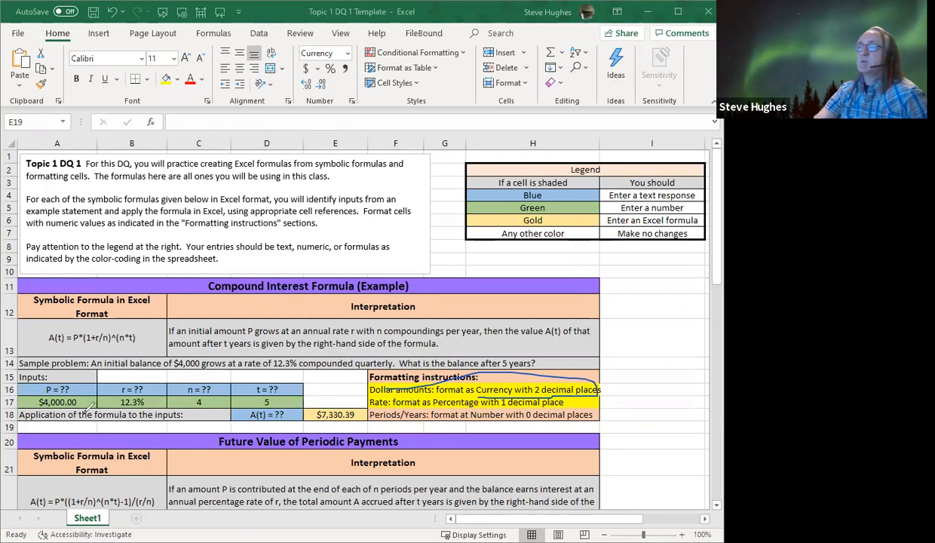
mouse_move(87, 392)
left_mouse_down()
mouse_move(57, 375)
mouse_move(30, 391)
mouse_move(83, 398)
mouse_move(89, 385)
left_mouse_up()
mouse_move(355, 415)
left_mouse_down()
mouse_move(349, 398)
mouse_move(307, 405)
mouse_move(321, 424)
mouse_move(355, 421)
left_mouse_up()
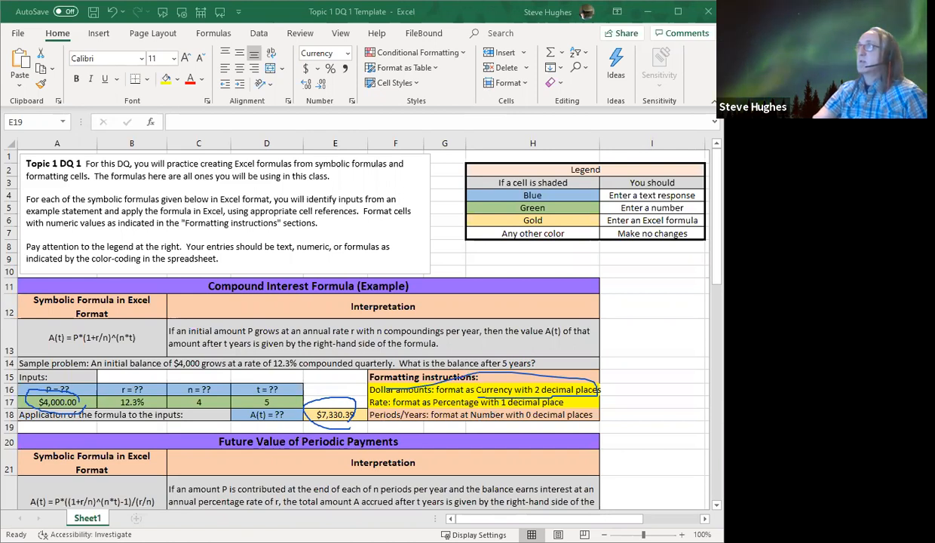
left_click(459, 129)
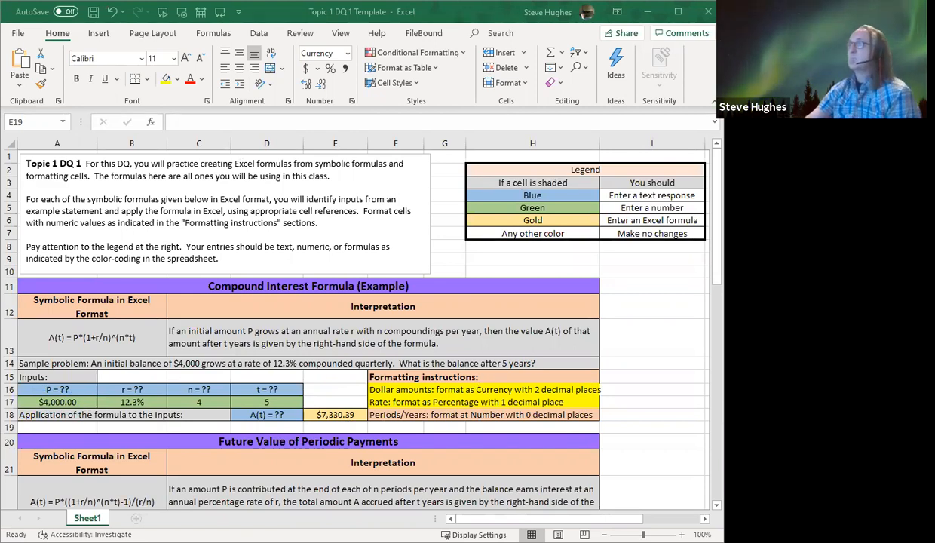
In the Future Value of Periodic Payments problem, circle "contributed at the end of each month", "7 years" and the t input, and clear the marks
left_click(609, 406)
scroll(609, 406, "down", 3)
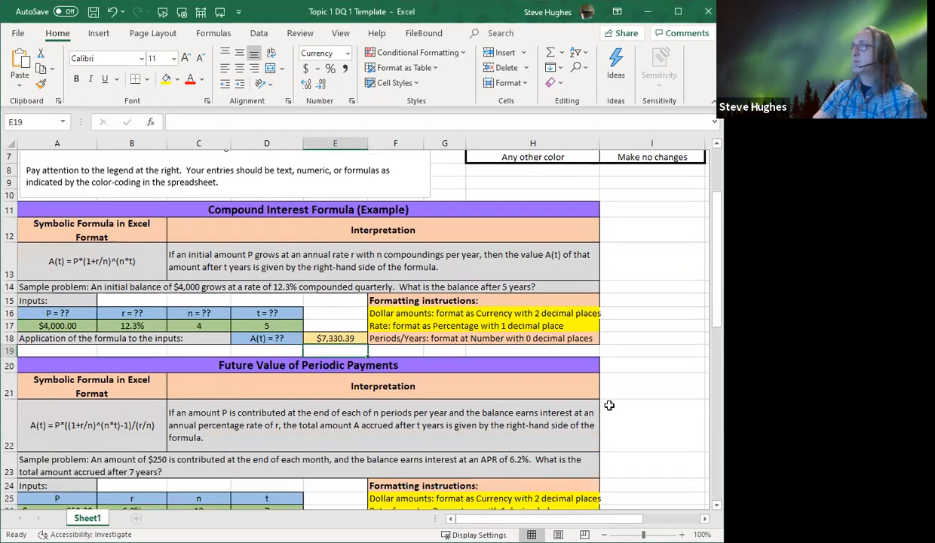
scroll(610, 406, "down", 1)
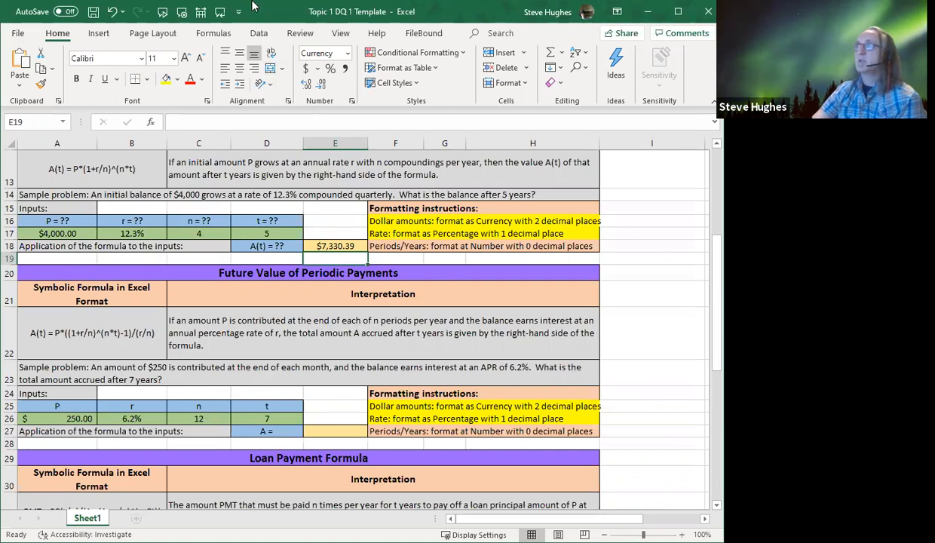
mouse_move(227, 357)
left_mouse_down()
mouse_move(185, 369)
mouse_move(273, 383)
mouse_move(321, 374)
mouse_move(326, 349)
mouse_move(197, 352)
left_mouse_up()
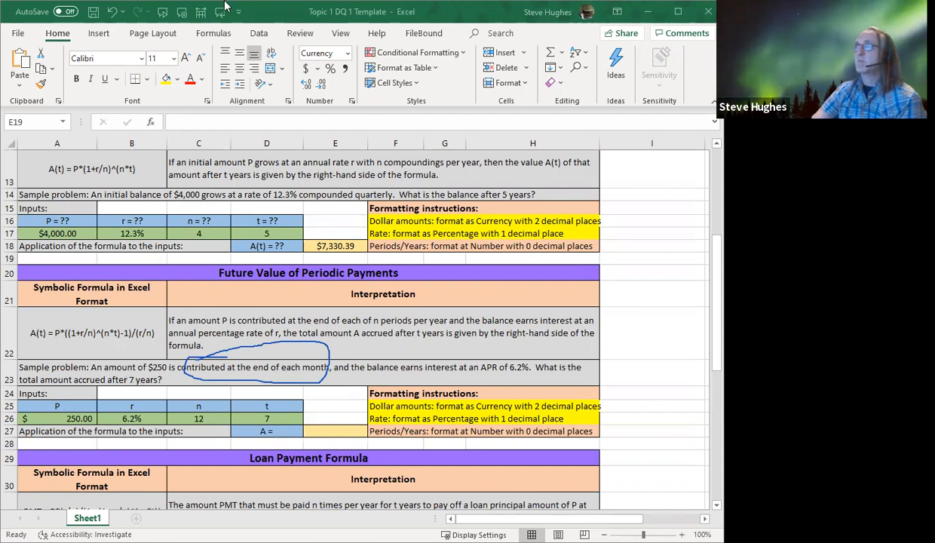
mouse_move(116, 359)
left_mouse_down()
mouse_move(127, 377)
mouse_move(159, 377)
mouse_move(119, 352)
left_mouse_up()
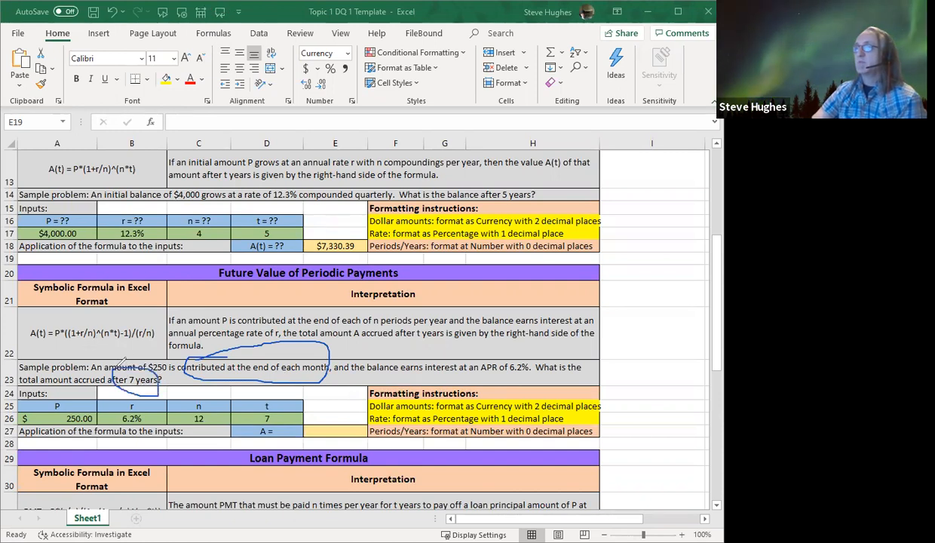
mouse_move(249, 413)
left_mouse_down()
mouse_move(291, 421)
mouse_move(239, 411)
left_mouse_up()
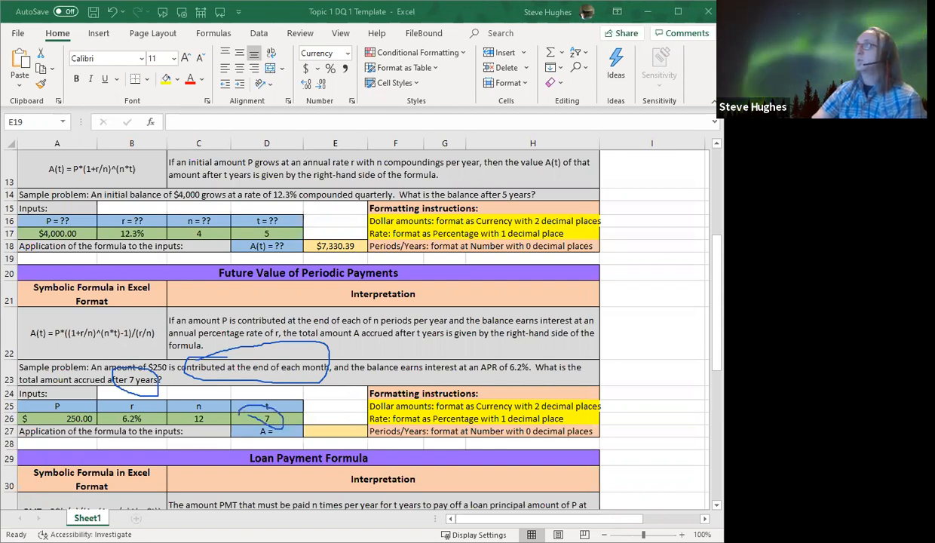
left_click(469, 14)
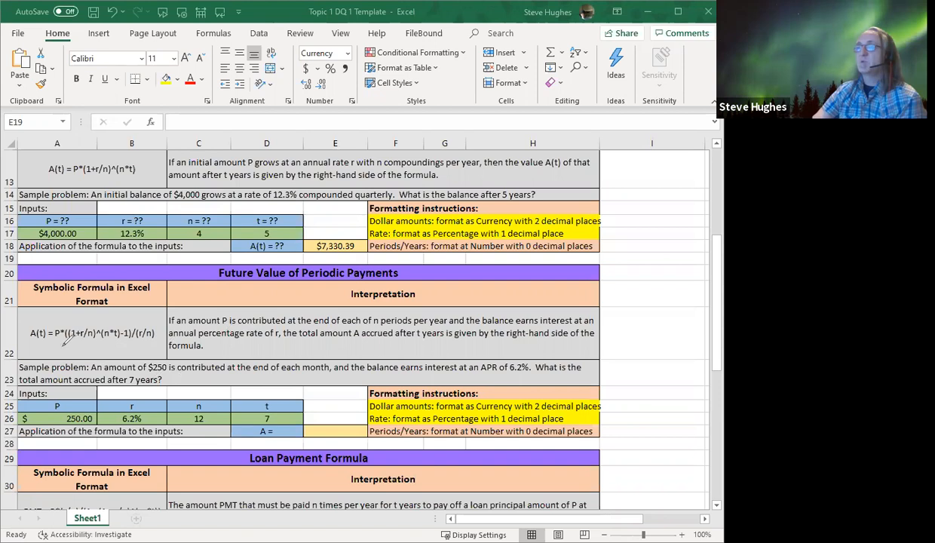
Underline the right-hand side of the symbolic future value formula and begin the formula in E27 with =A26*
left_click_drag(50, 344, 155, 344)
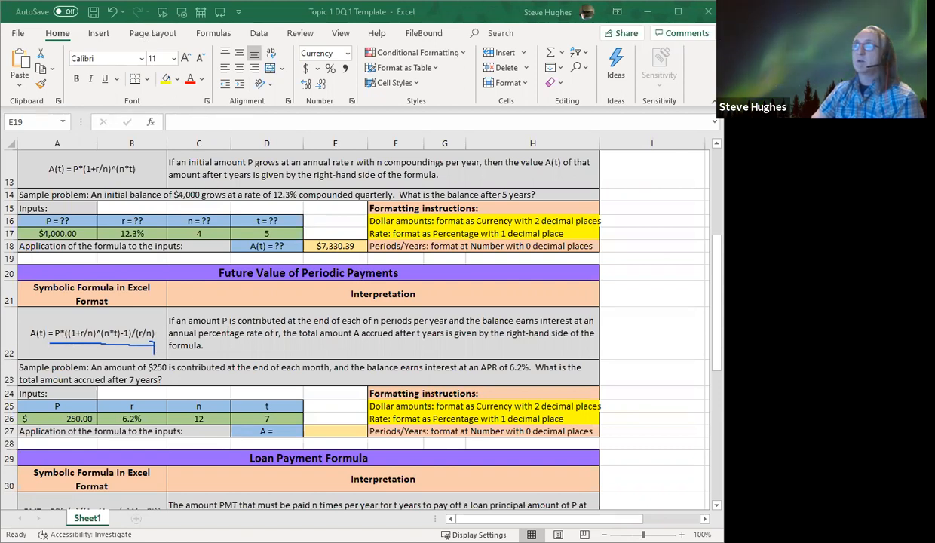
left_click(335, 431)
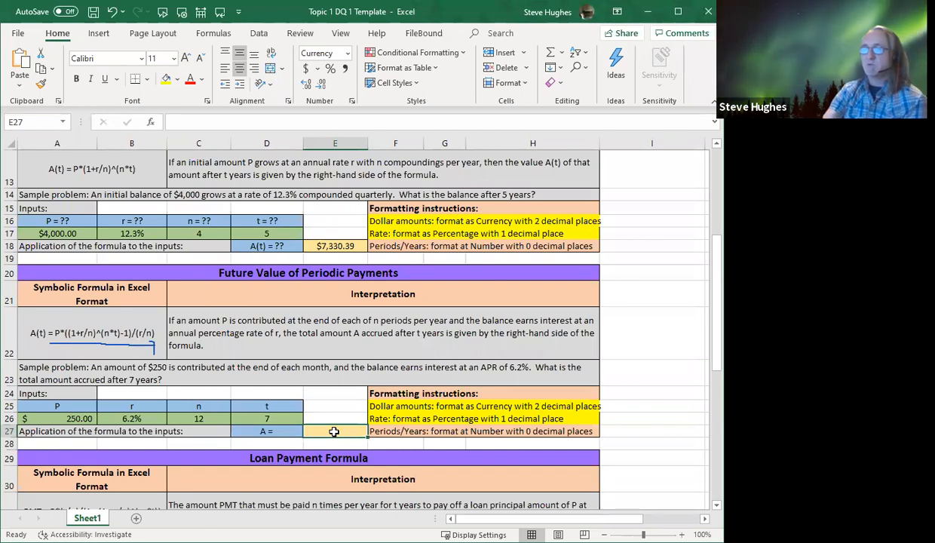
type("=")
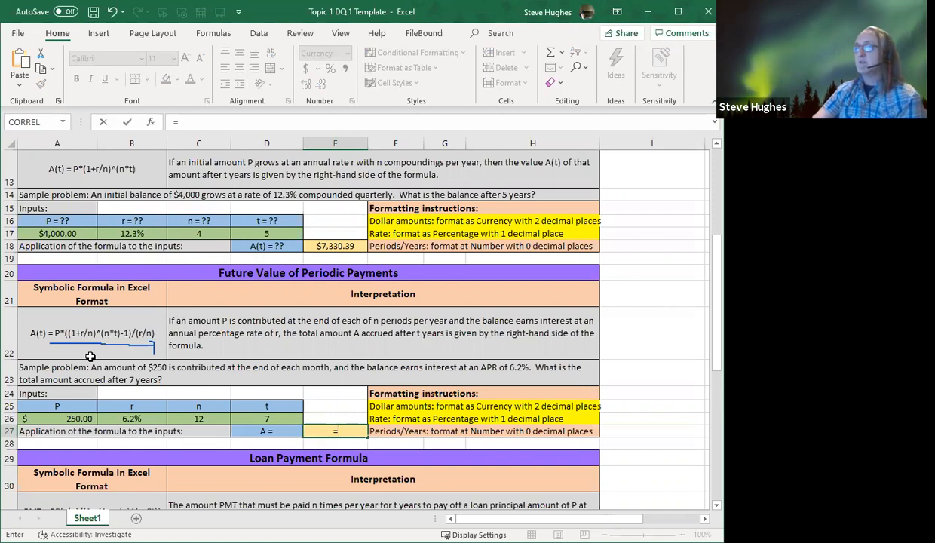
left_click(64, 420)
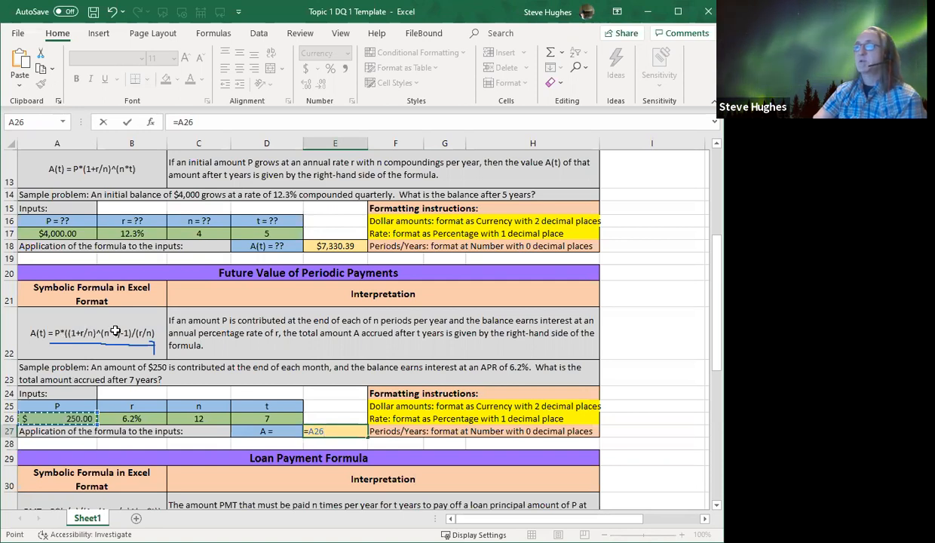
left_click(204, 121)
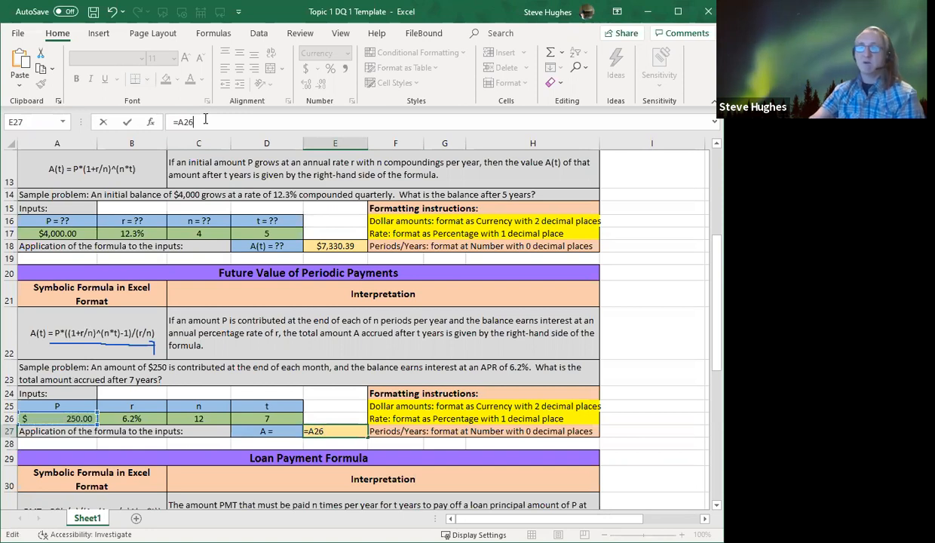
type("*")
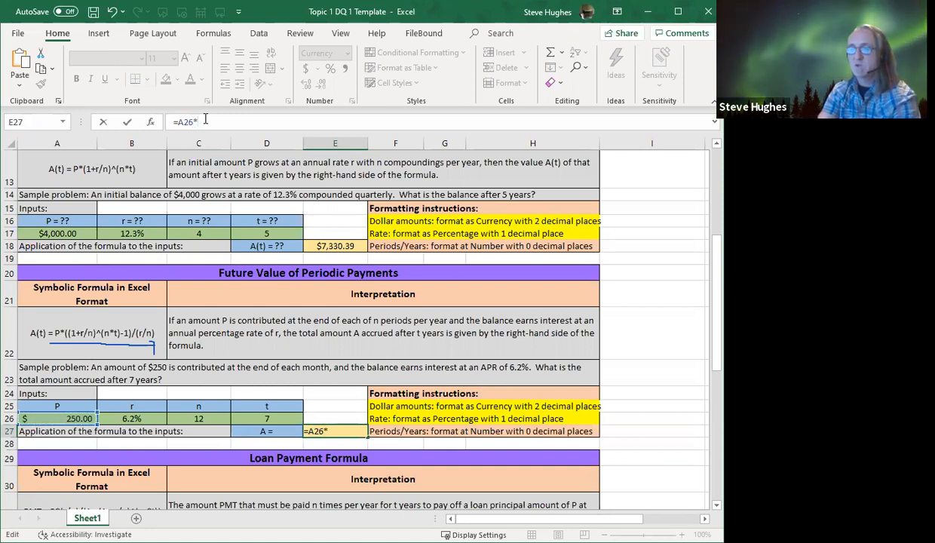
type("((")
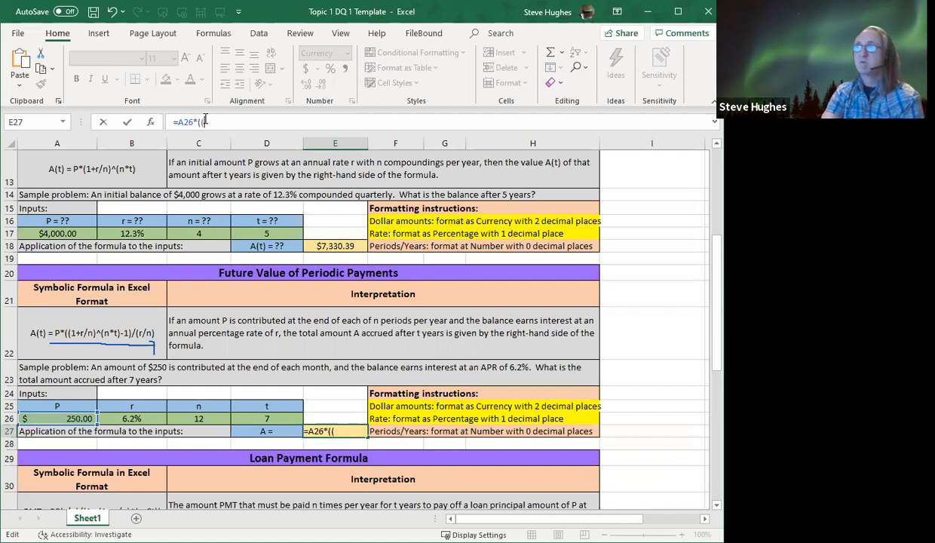
Extend the future value formula in E27 with the growth factor ((1+B26/C26)
type("1")
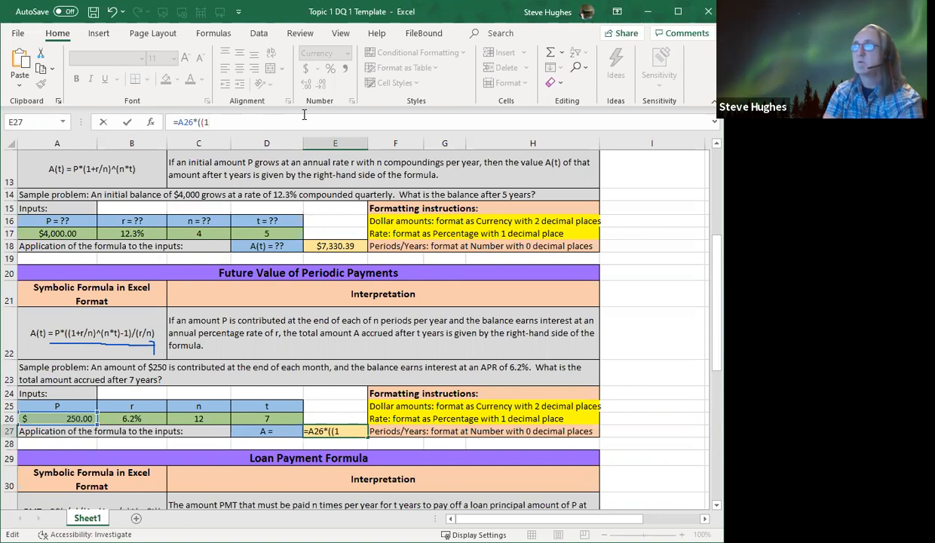
type("+")
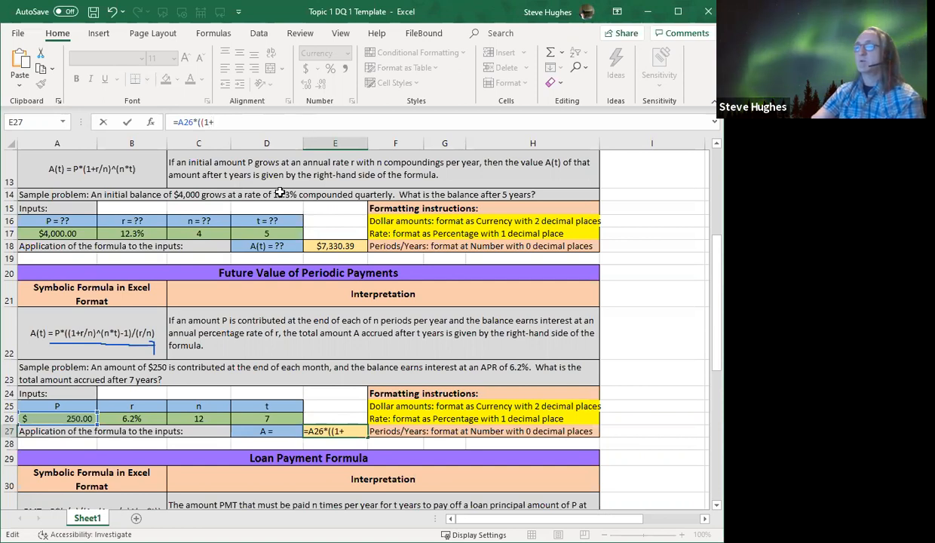
left_click(129, 420)
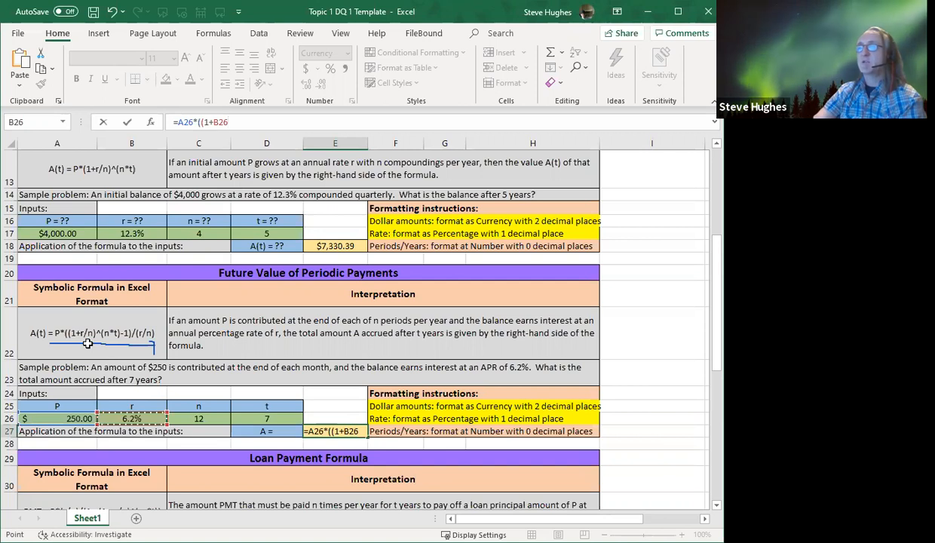
type("/")
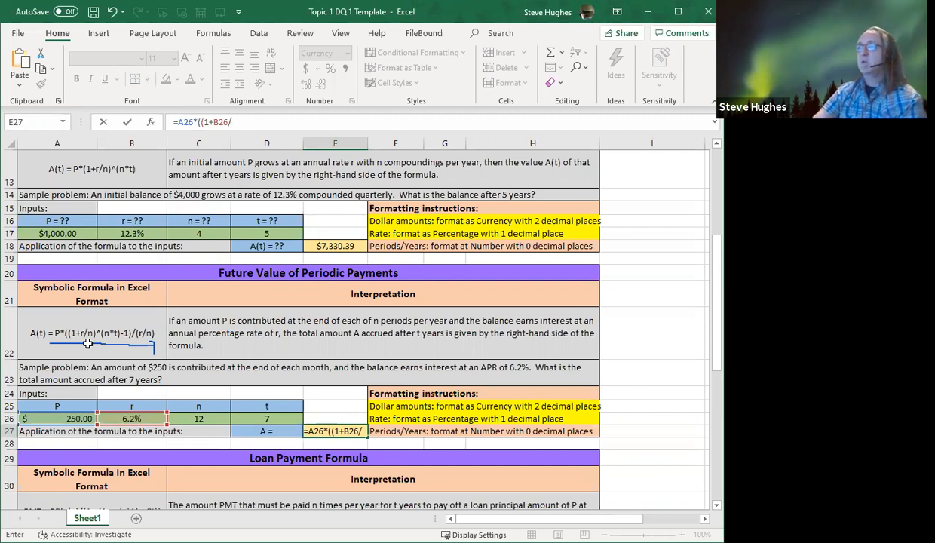
left_click(197, 420)
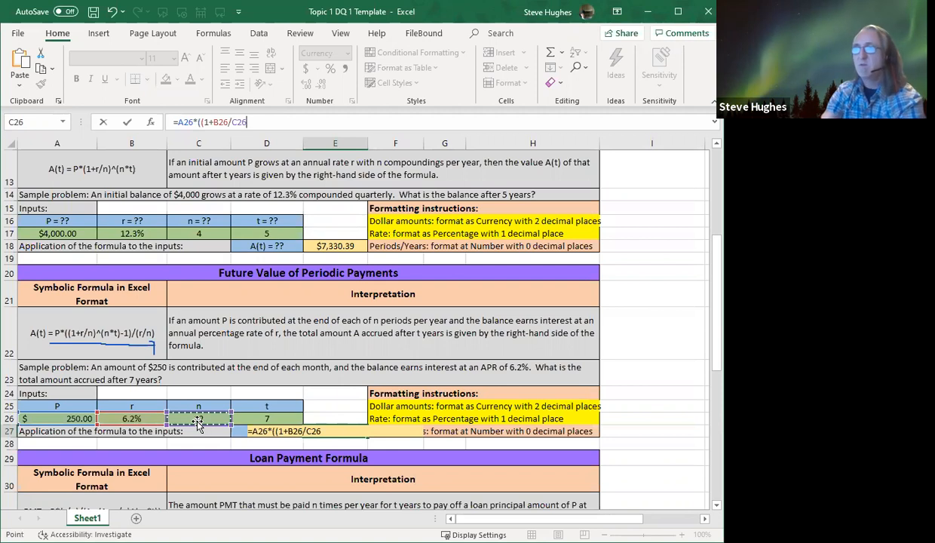
type(")")
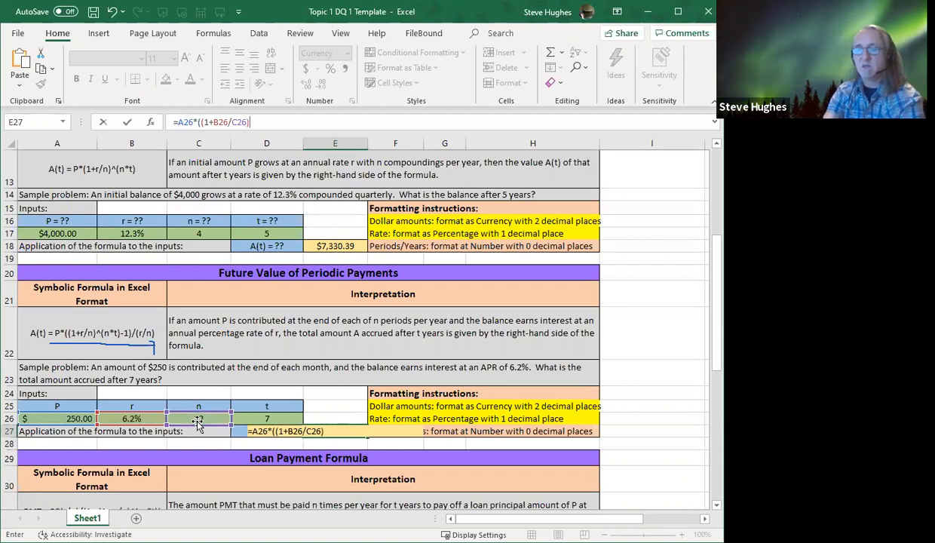
type("^")
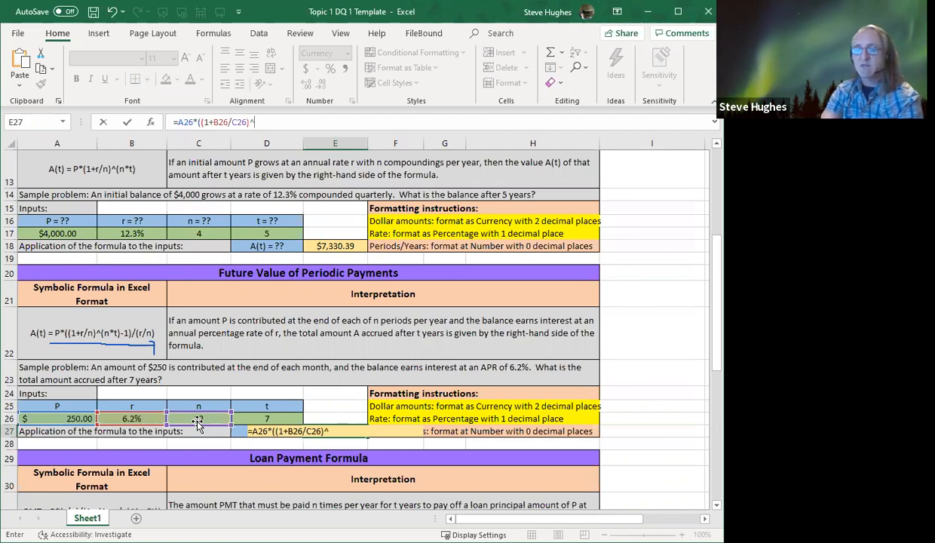
type("(")
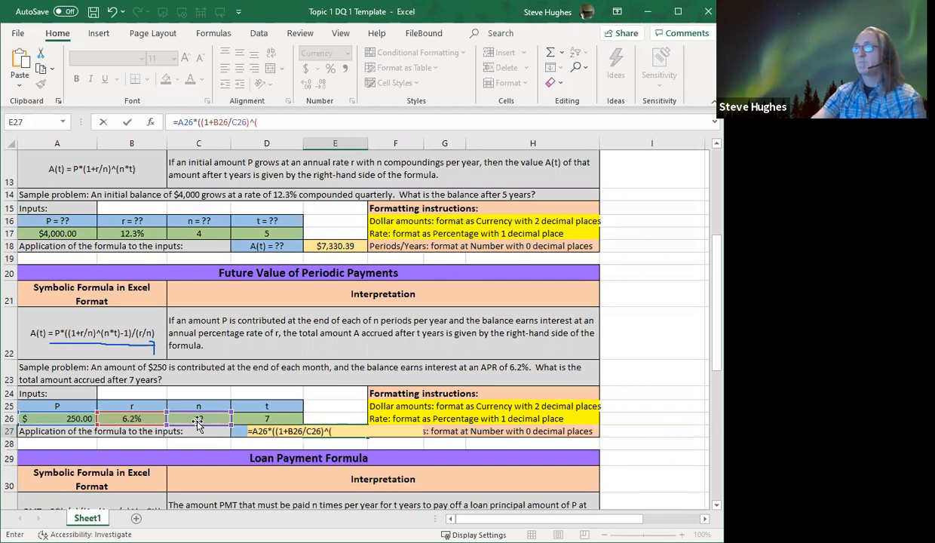
Add the exponent ^(C26*D26) and the -1 term to the future value formula in E27
left_click(201, 419)
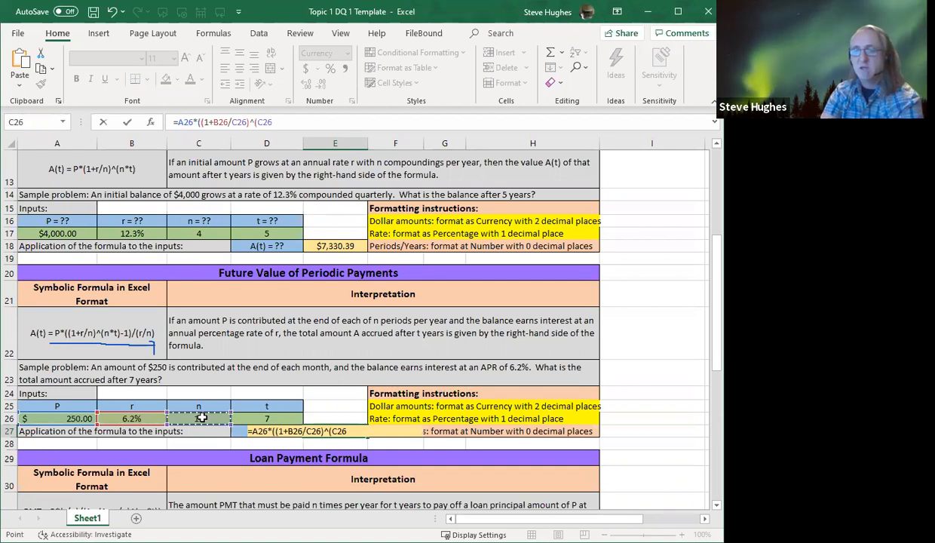
type("*")
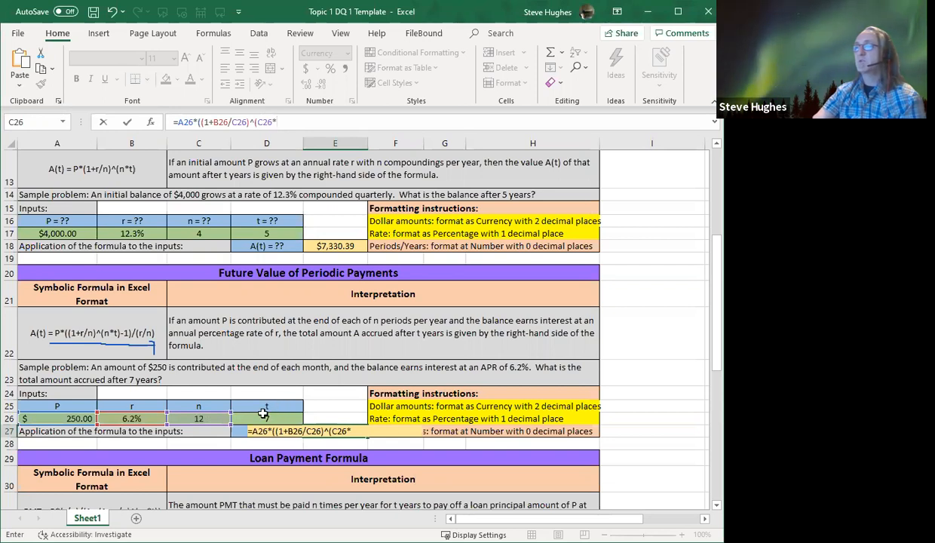
left_click(259, 419)
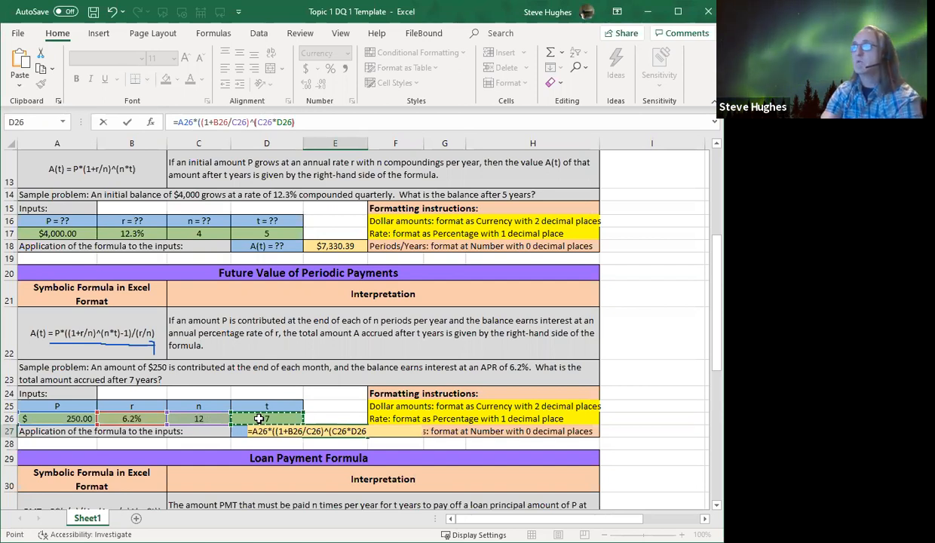
type(")")
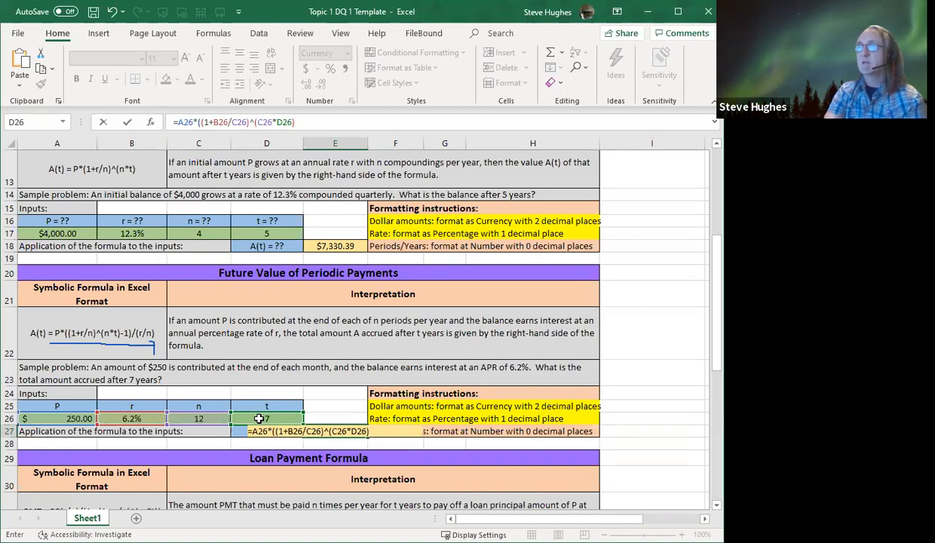
type("-1")
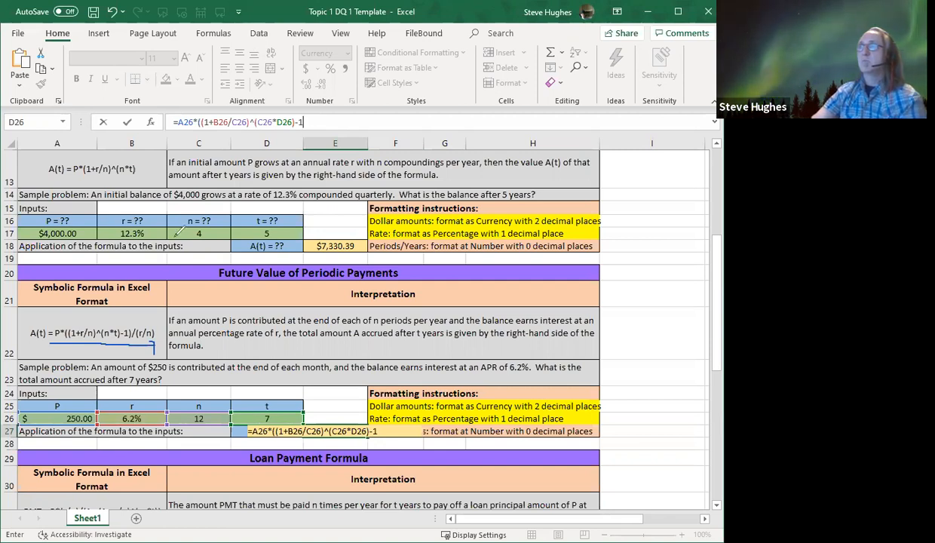
Mark the right-hand side of the symbolic future value formula, circle its -1 term, and clear these new marks
mouse_move(56, 322)
left_mouse_down()
mouse_move(138, 318)
mouse_move(159, 321)
mouse_move(157, 332)
left_mouse_up()
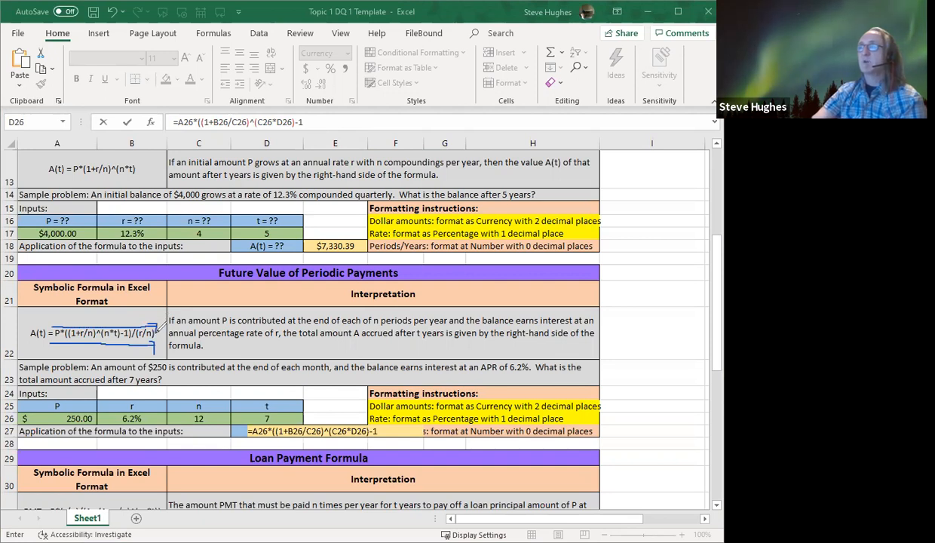
mouse_move(130, 338)
left_mouse_down()
mouse_move(124, 300)
mouse_move(115, 320)
mouse_move(136, 338)
mouse_move(139, 311)
left_mouse_up()
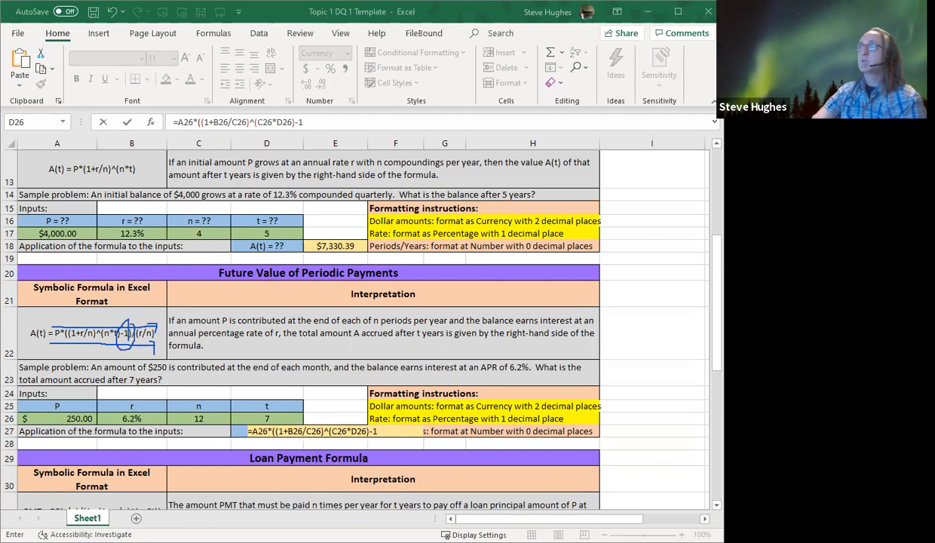
key("ctrl+z")
key("ctrl+z")
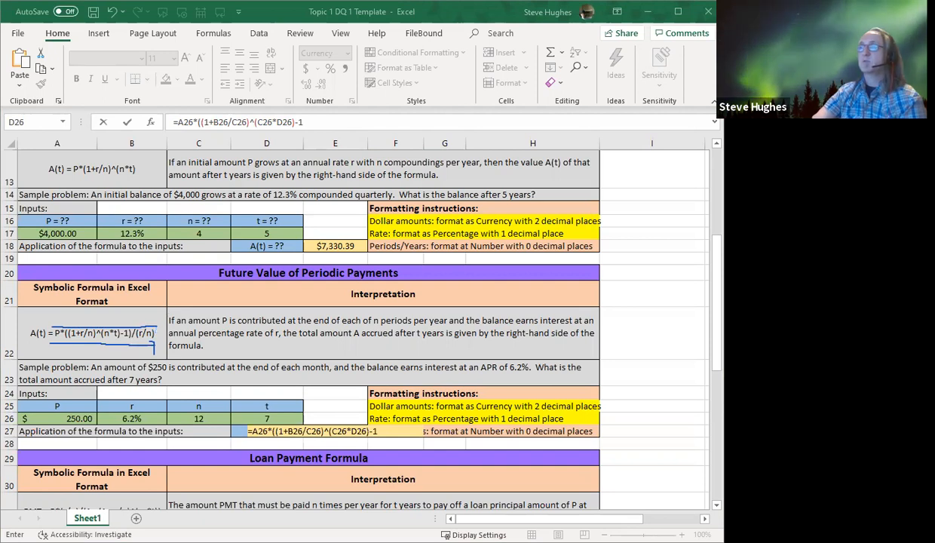
key("ctrl+z")
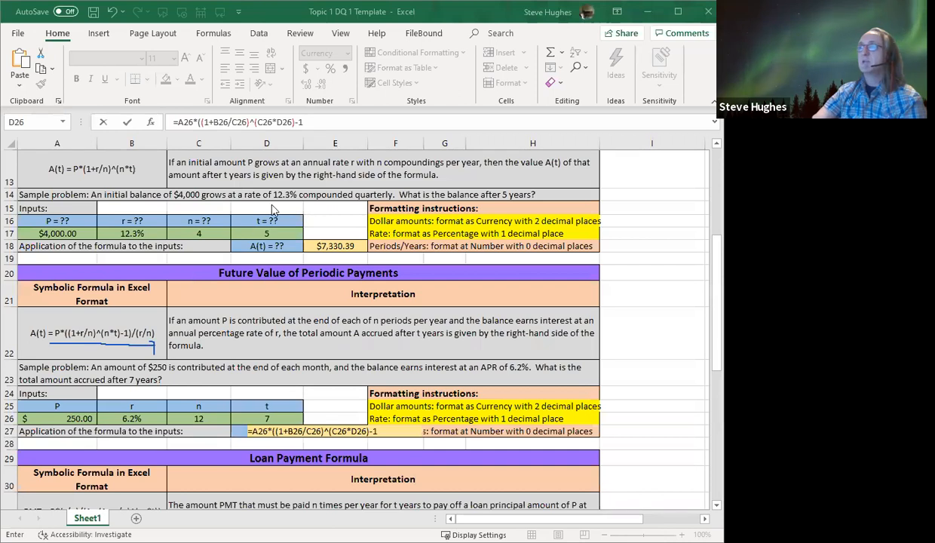
Finish the future value formula in E27 with )/(B26/C26) and commit it
left_click(328, 121)
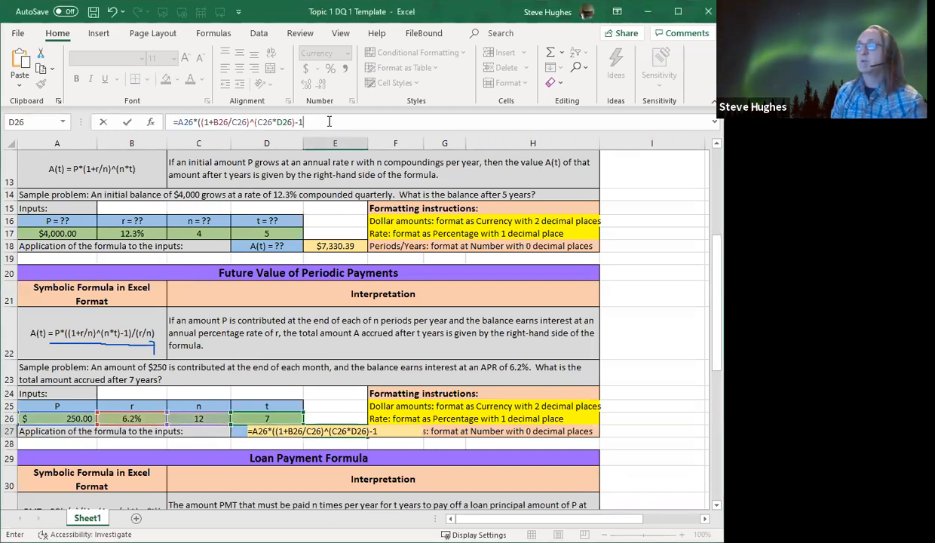
type(")")
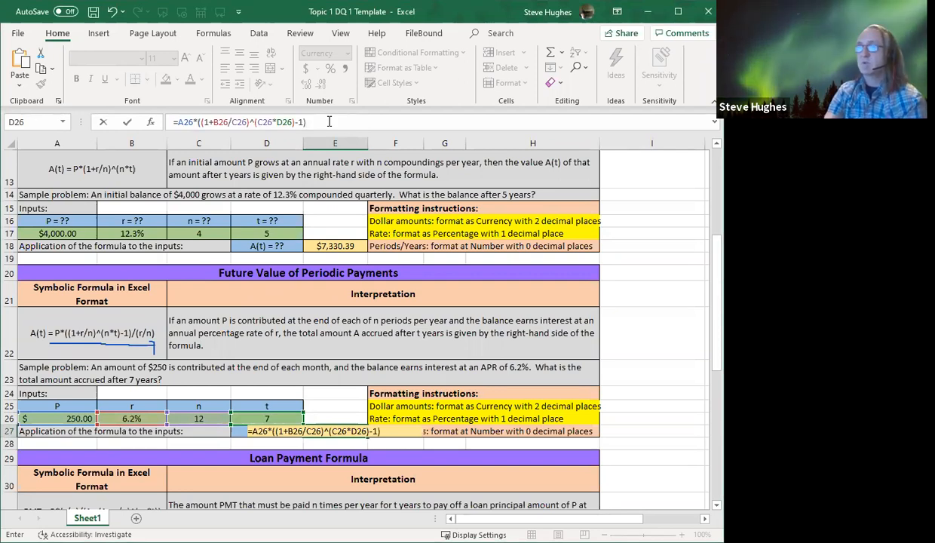
type("/")
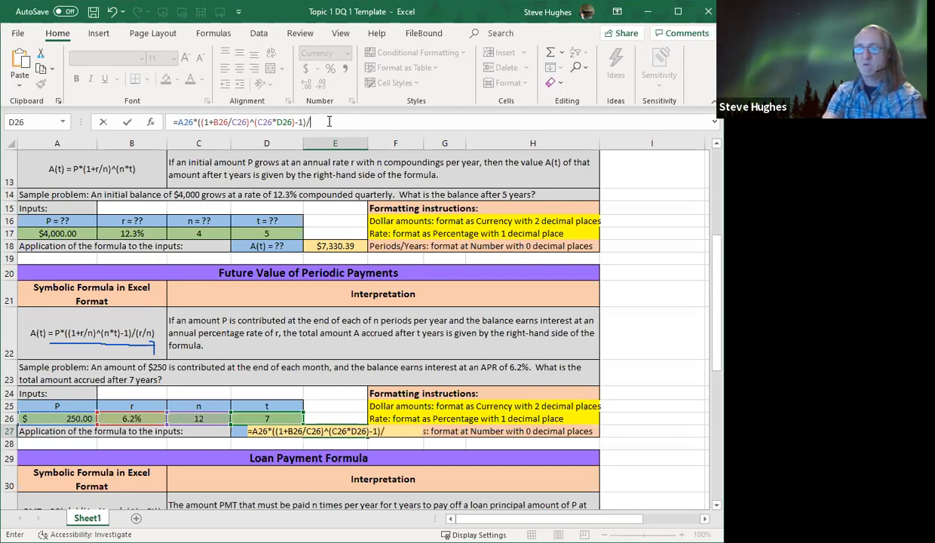
type("(")
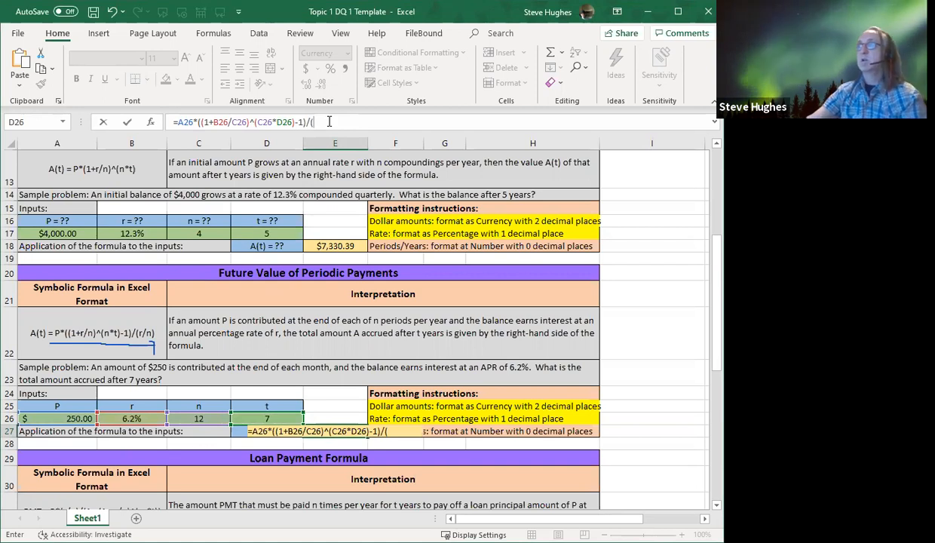
left_click(131, 419)
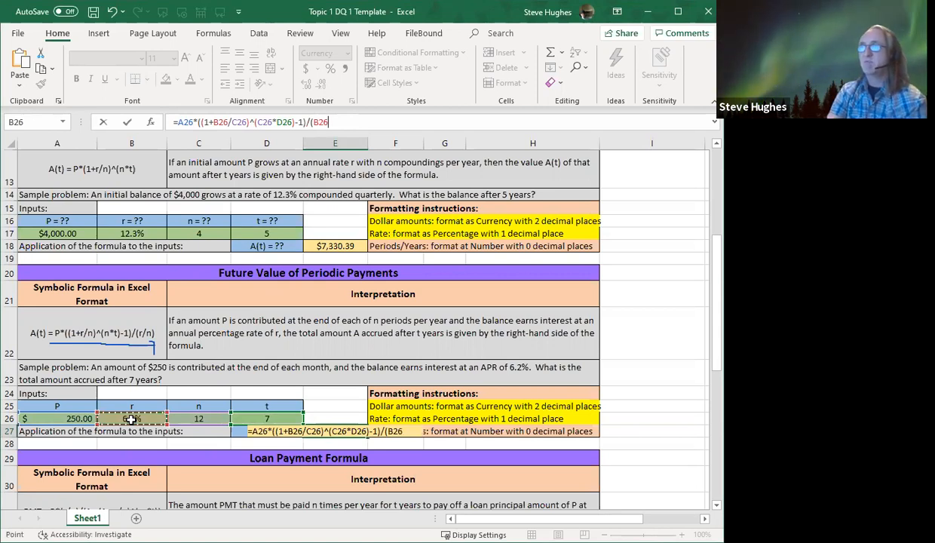
type("/")
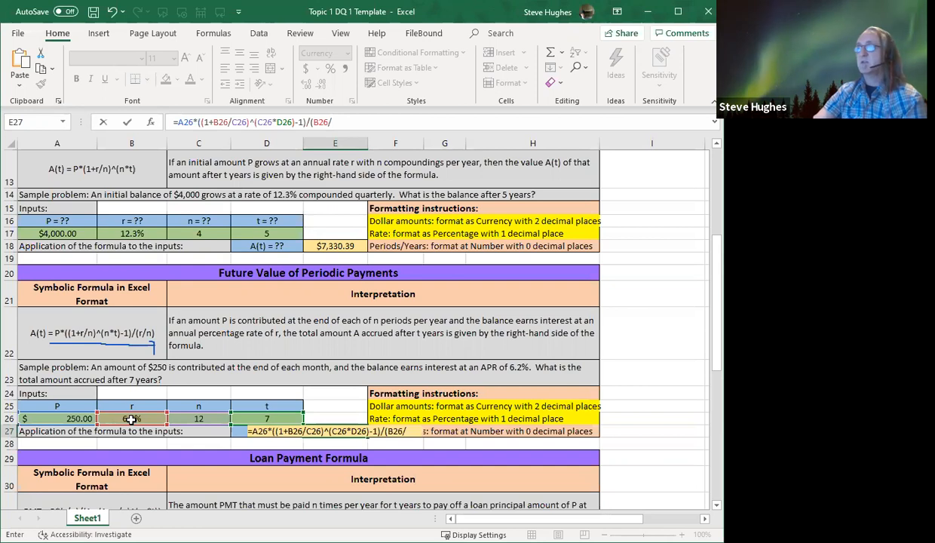
left_click(191, 418)
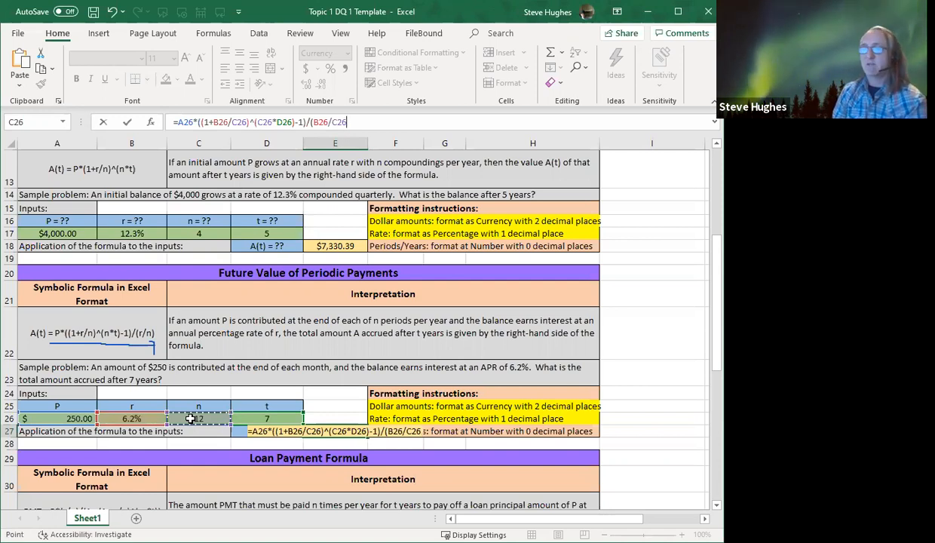
type(")")
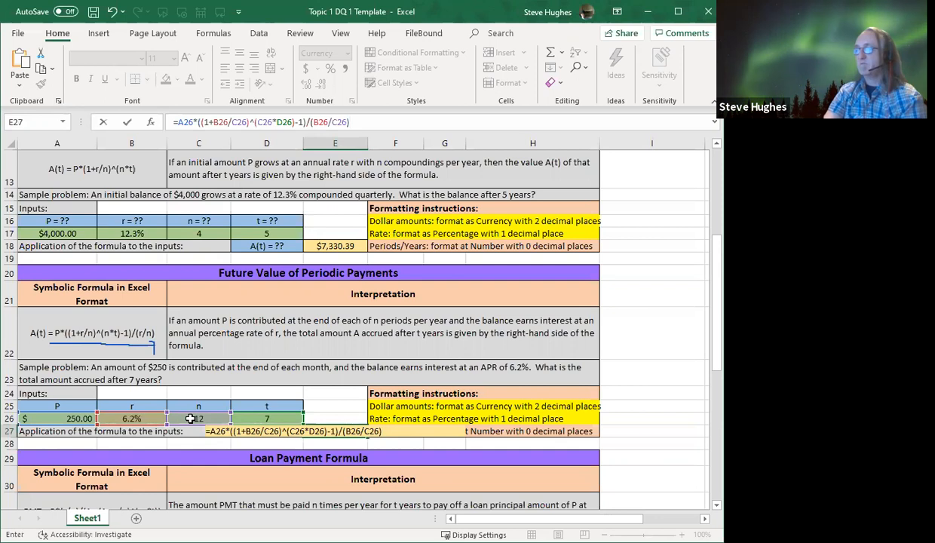
key("Return")
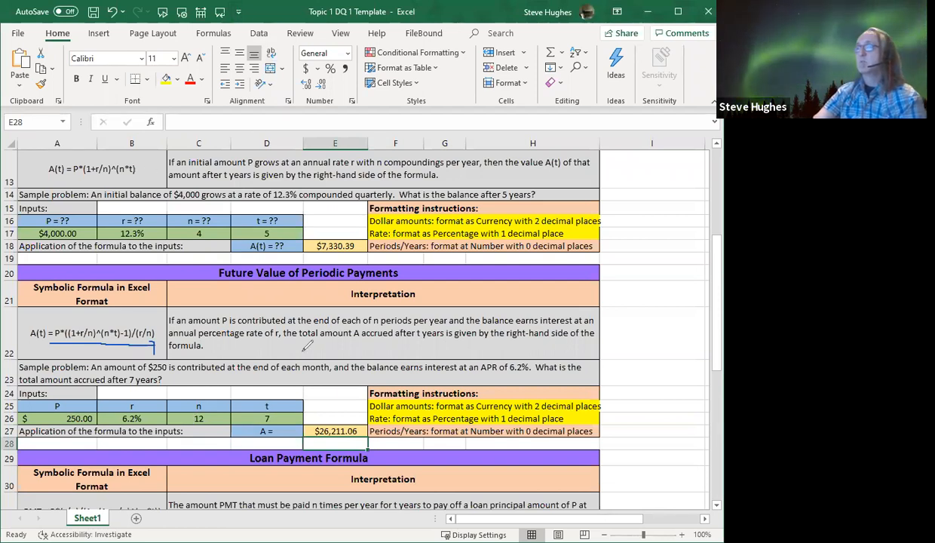
Circle the result in E27 and the rate input, underline the Currency and Percentage formatting instructions, and clear all marks
mouse_move(342, 408)
left_mouse_down()
mouse_move(306, 403)
mouse_move(281, 422)
mouse_move(371, 426)
mouse_move(317, 399)
mouse_move(300, 409)
left_mouse_up()
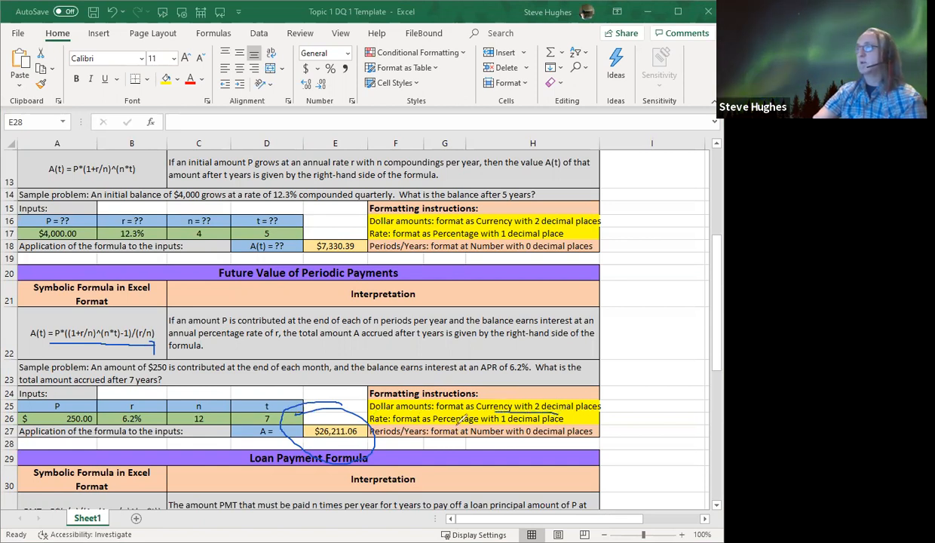
left_click_drag(464, 424, 541, 423)
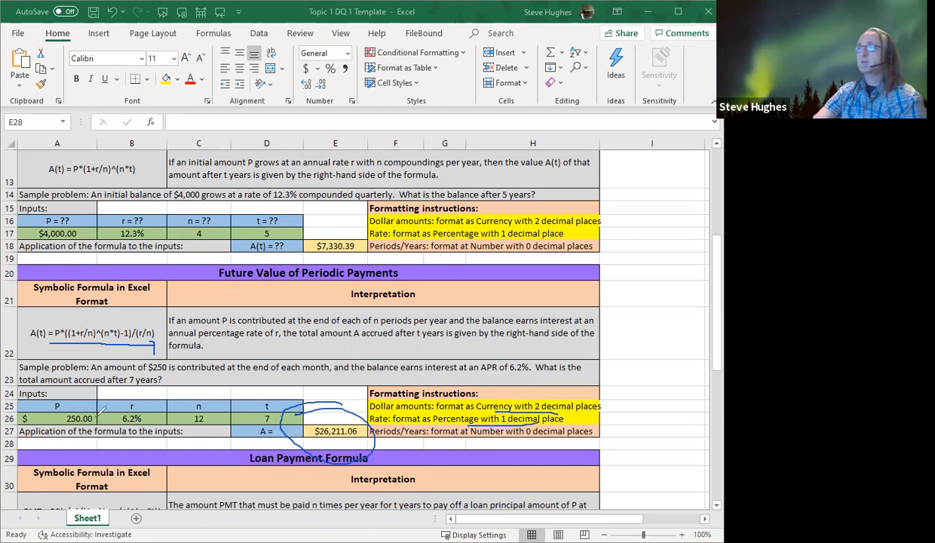
mouse_move(134, 394)
left_mouse_down()
mouse_move(117, 415)
mouse_move(142, 420)
mouse_move(151, 401)
left_mouse_up()
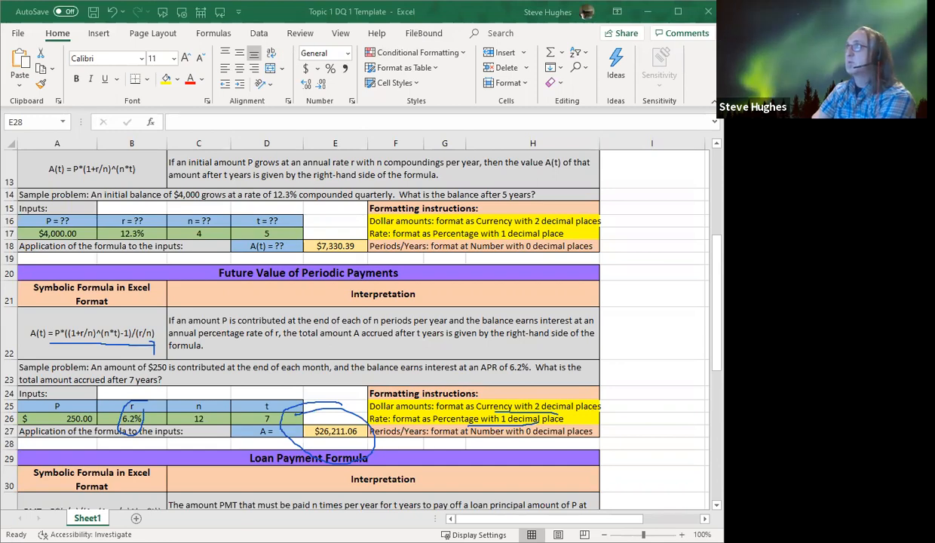
key("Escape")
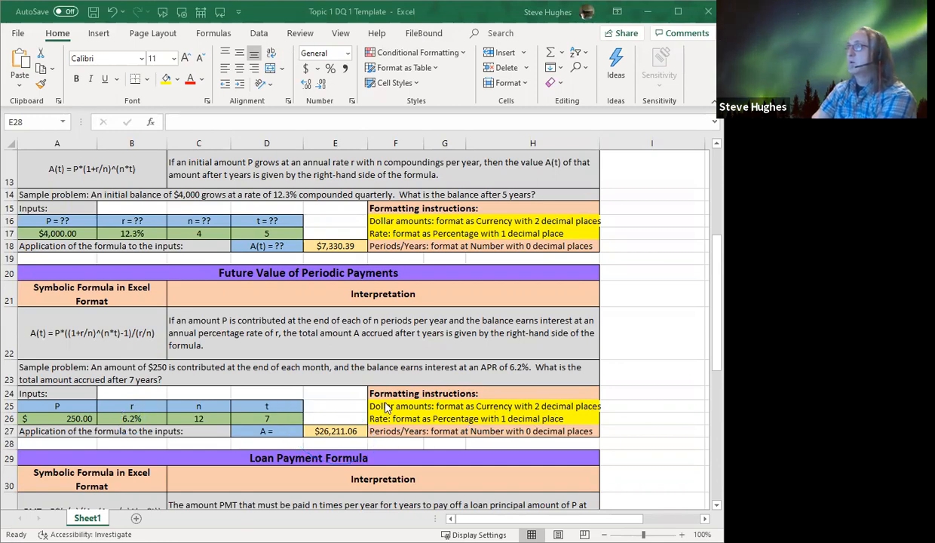
In the Loan Payment sample problem, mark the problem text and underline "amount of $10,000", "4 years", "7.3%" and "monthly payment"
scroll(381, 398, "down", 3)
scroll(381, 399, "down", 1)
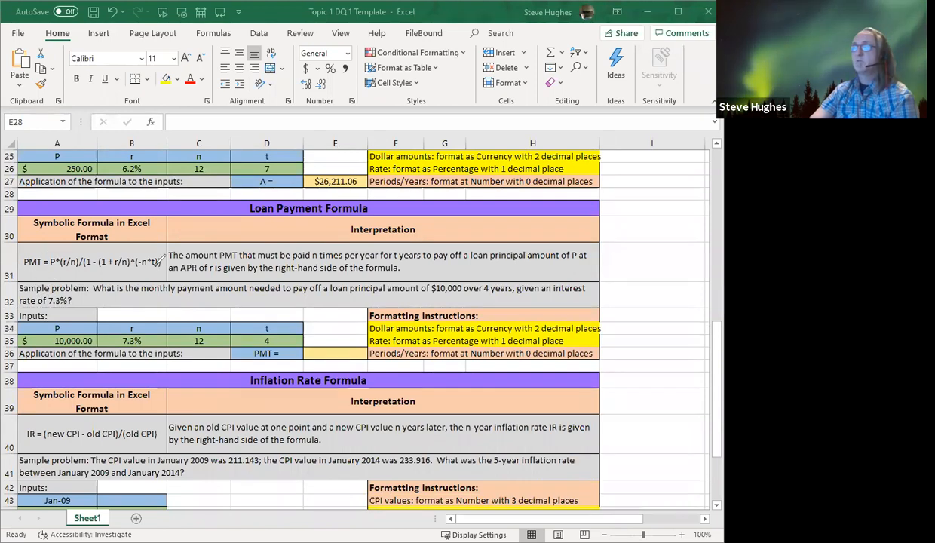
mouse_move(52, 281)
left_mouse_down()
mouse_move(3, 286)
mouse_move(24, 308)
mouse_move(171, 299)
left_mouse_up()
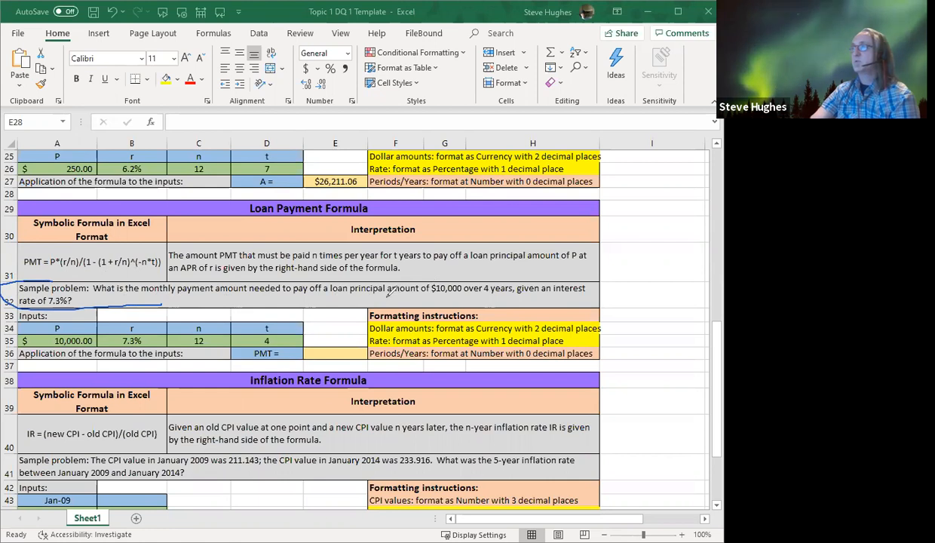
left_click_drag(388, 295, 502, 295)
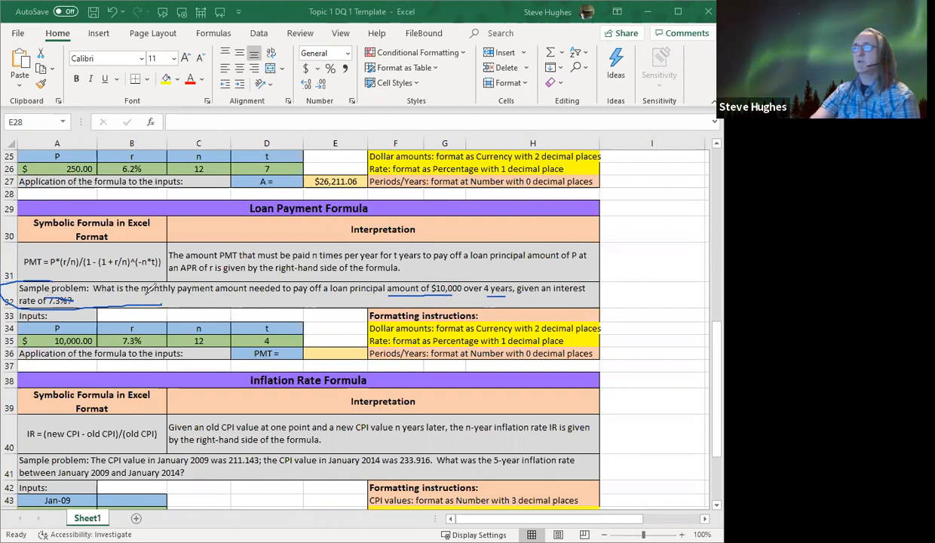
left_click_drag(146, 290, 218, 287)
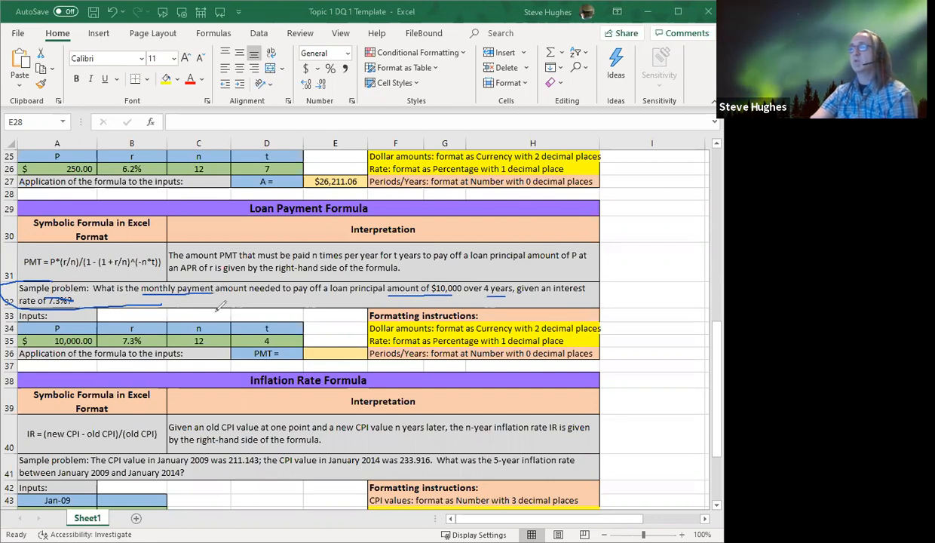
Circle the loan's n input and clear the marks, then underline the payment formula's right-hand side and circle the formatting instructions' decimal places
mouse_move(192, 319)
left_mouse_down()
mouse_move(202, 341)
mouse_move(206, 316)
left_mouse_up()
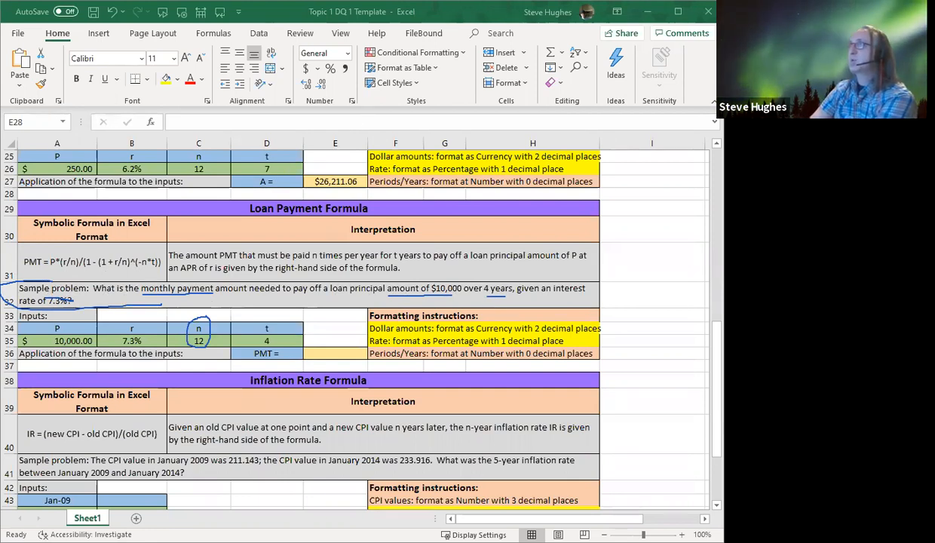
left_click(482, 15)
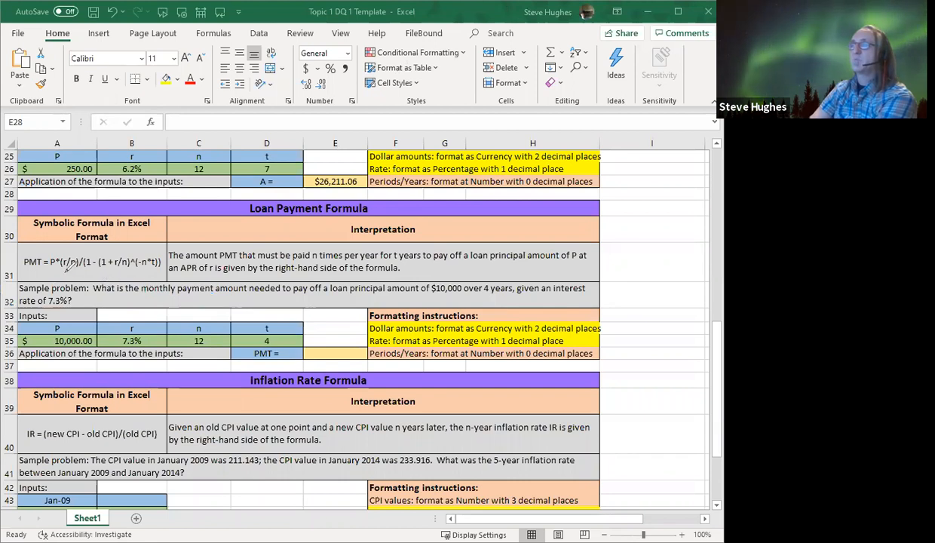
left_click_drag(45, 268, 139, 268)
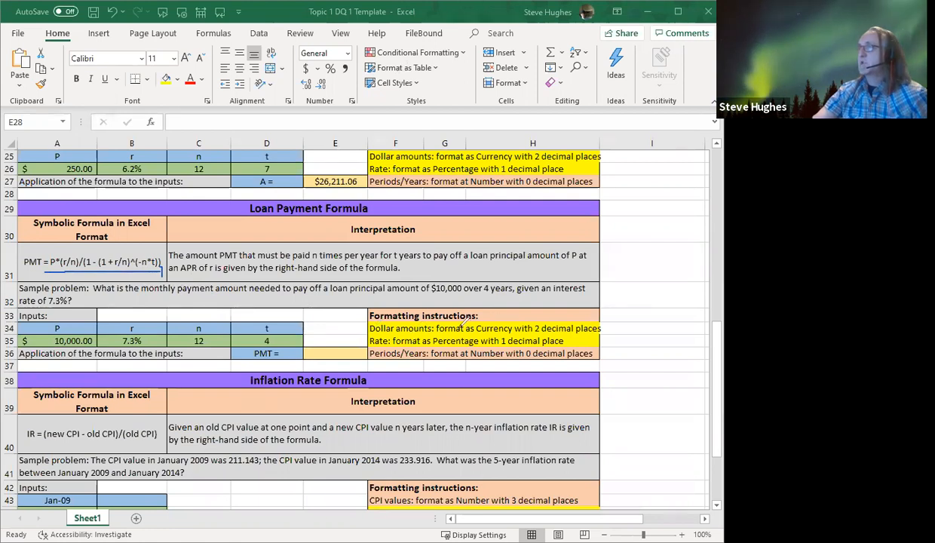
mouse_move(571, 322)
left_mouse_down()
mouse_move(514, 337)
mouse_move(560, 343)
mouse_move(577, 318)
left_mouse_up()
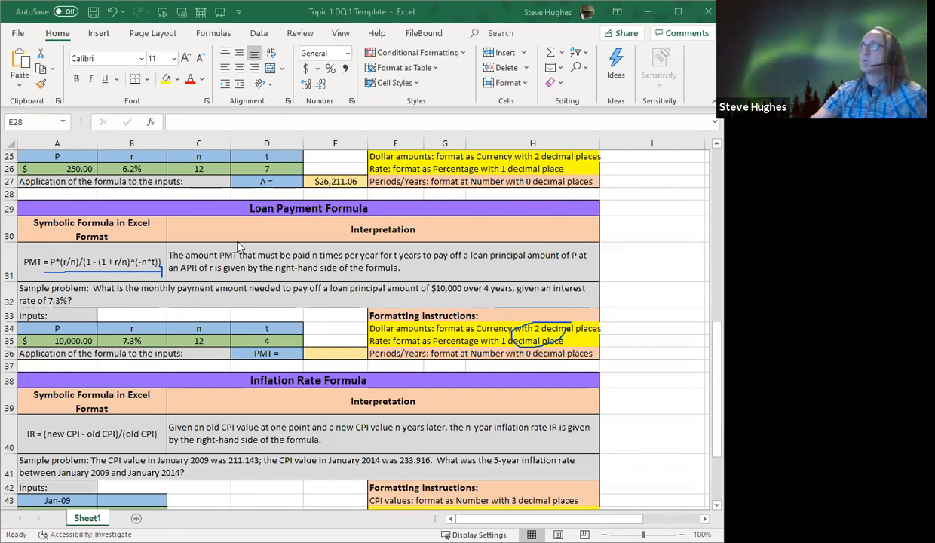
Change the format of the future value result in E27 to Number
scroll(264, 282, "up", 2)
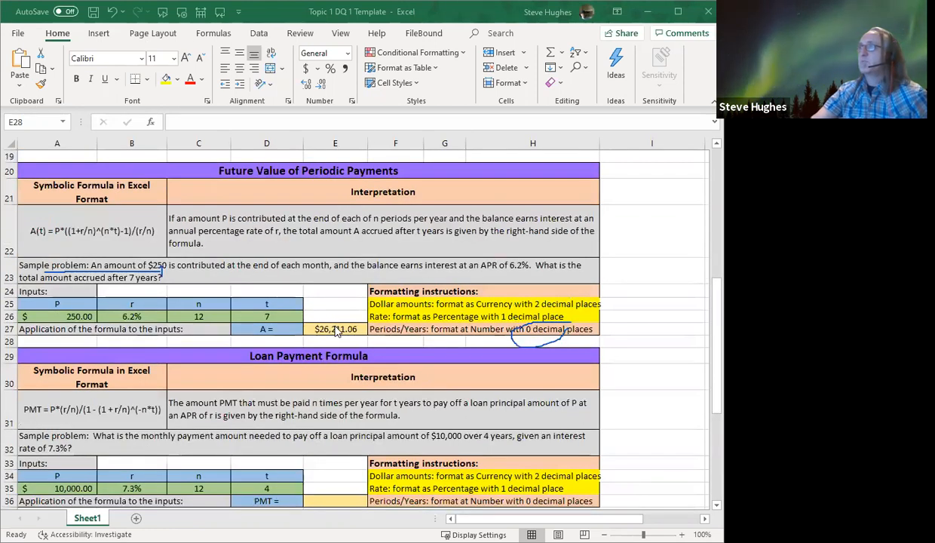
left_click(321, 327)
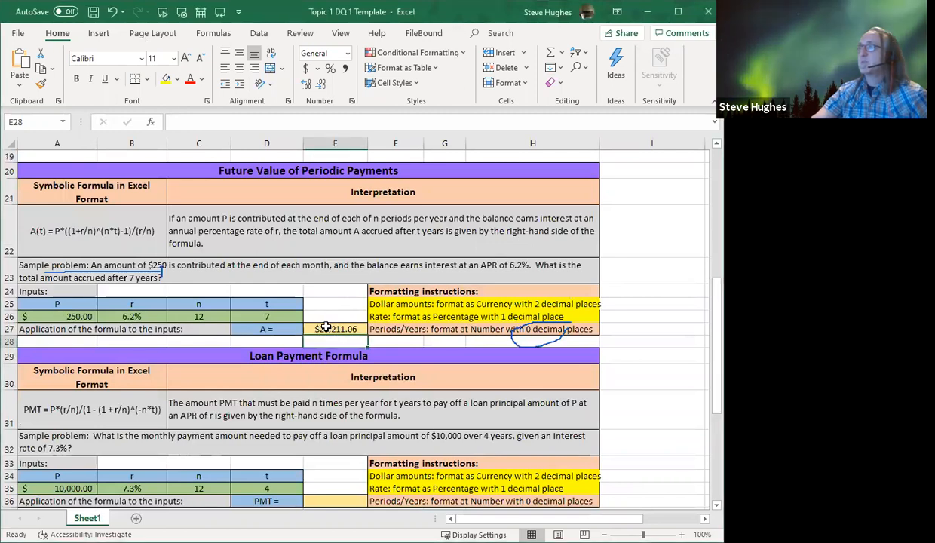
left_click(322, 327)
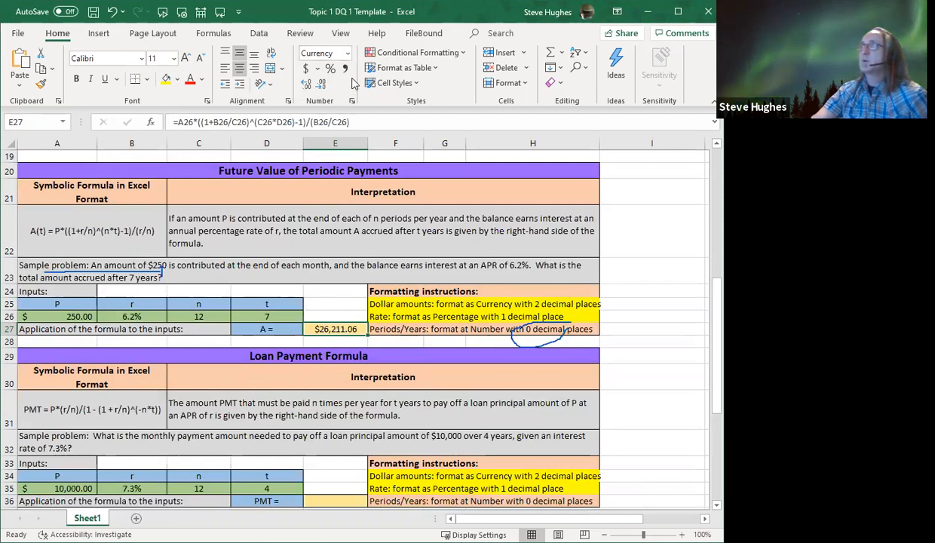
left_click(348, 55)
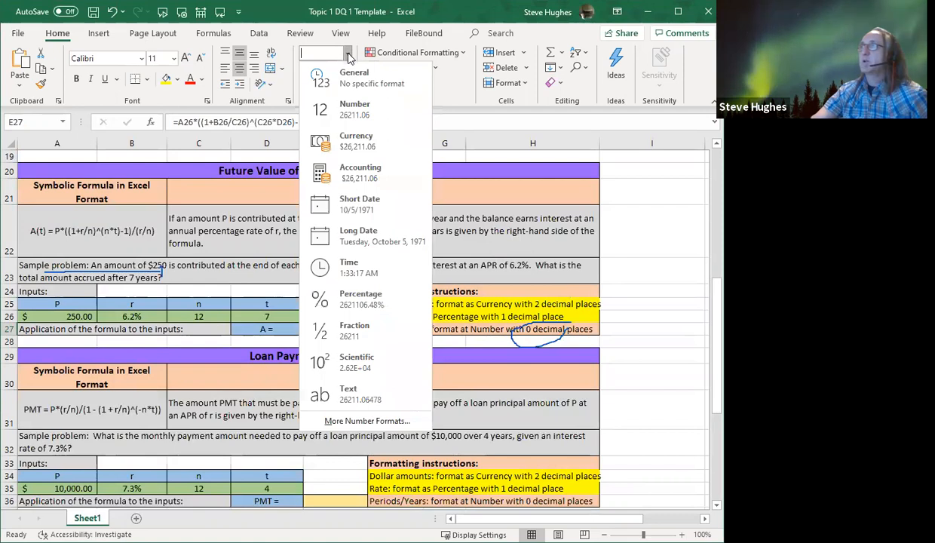
left_click(347, 111)
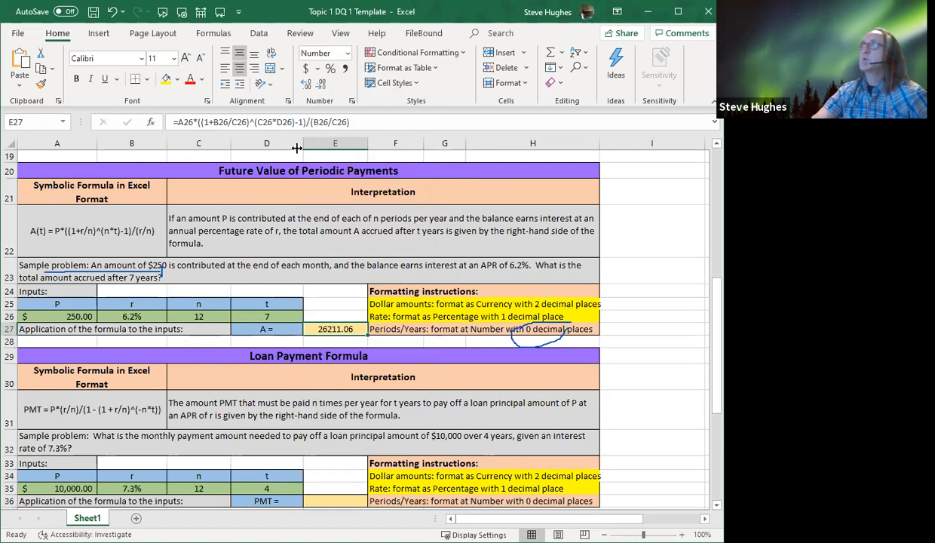
Reduce E27 to zero decimal places and restore it to two decimal places
left_click(322, 86)
left_click(323, 86)
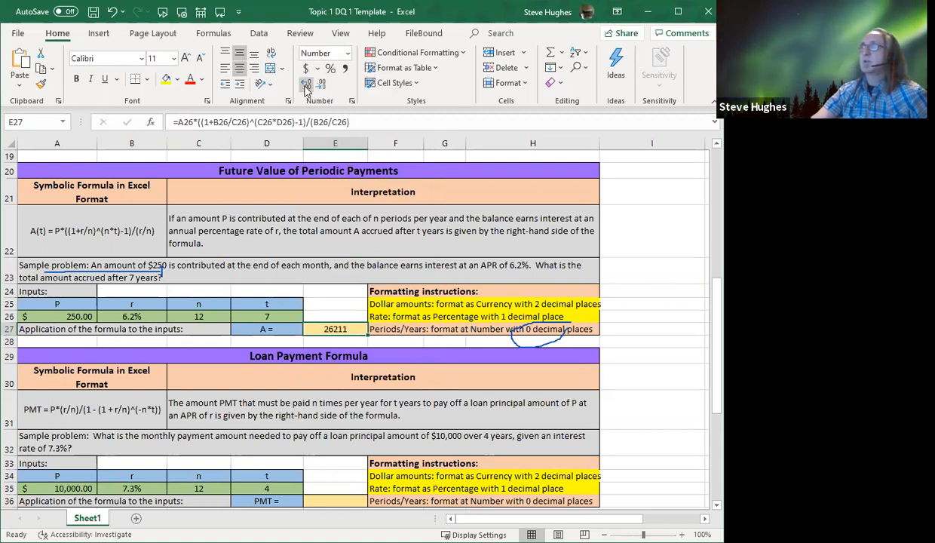
left_click(305, 86)
left_click(305, 86)
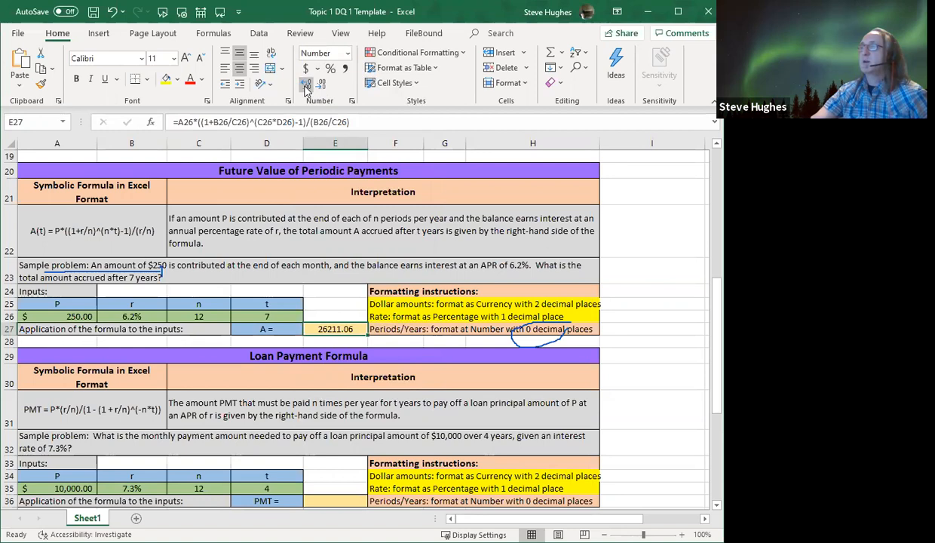
Apply the Accounting number format to E27 and clear all drawn marks
left_click(307, 70)
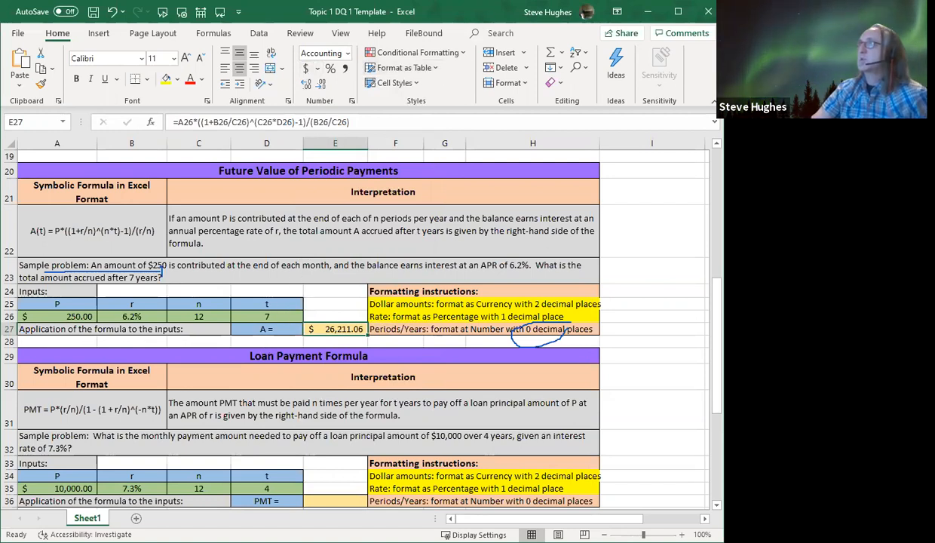
left_click(454, 68)
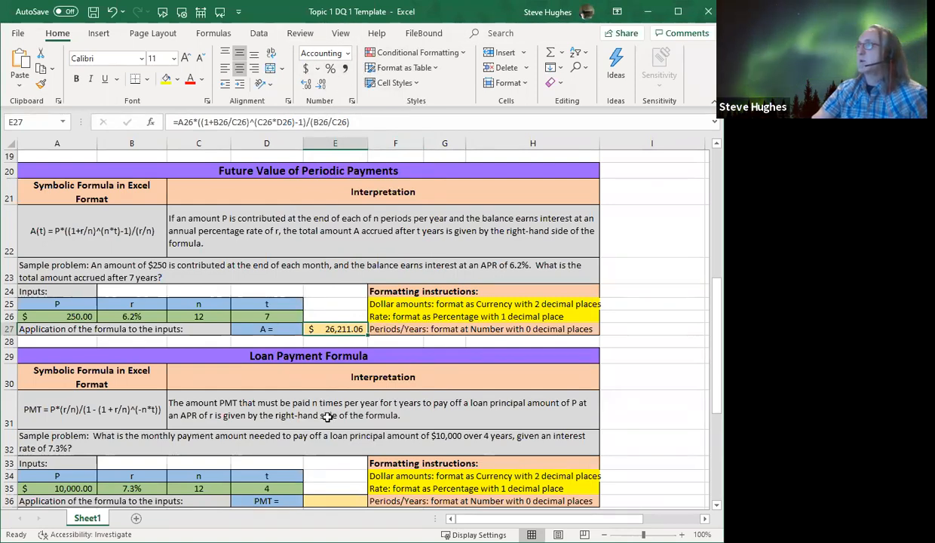
In the Inflation Rate section, mark the sample problem text, circle the empty CPI cells B43:B44, and clear the marks
scroll(317, 404, "down", 3)
scroll(316, 404, "down", 2)
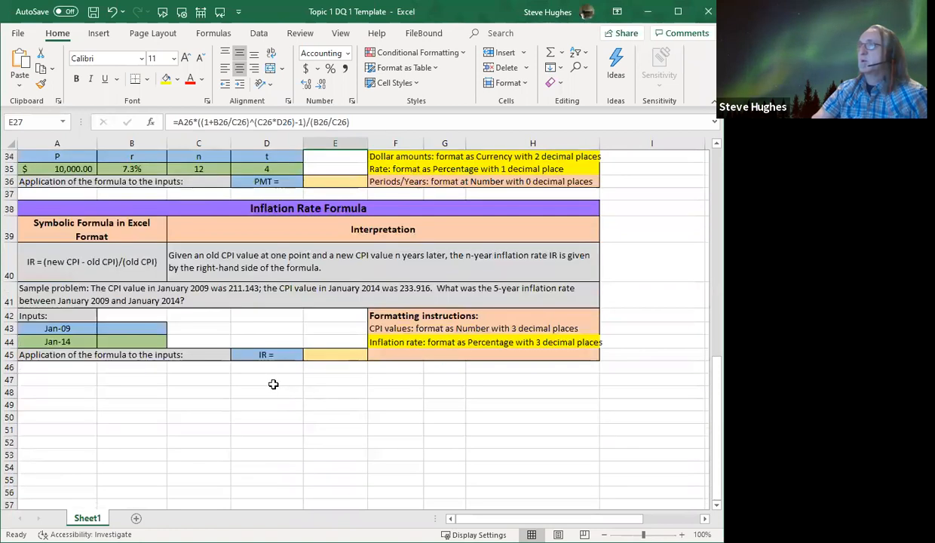
scroll(268, 374, "up", 1)
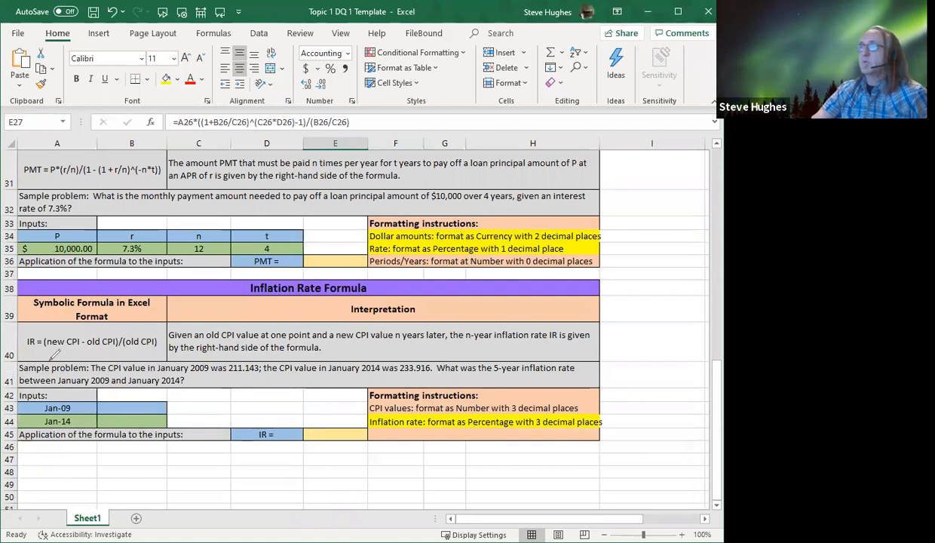
mouse_move(50, 360)
left_mouse_down()
mouse_move(110, 381)
mouse_move(253, 388)
left_mouse_up()
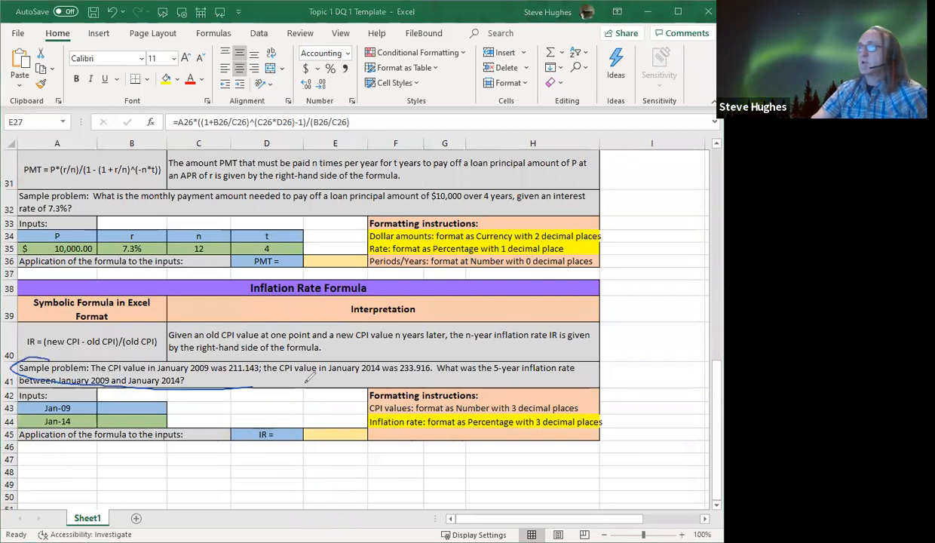
left_click_drag(306, 379, 341, 381)
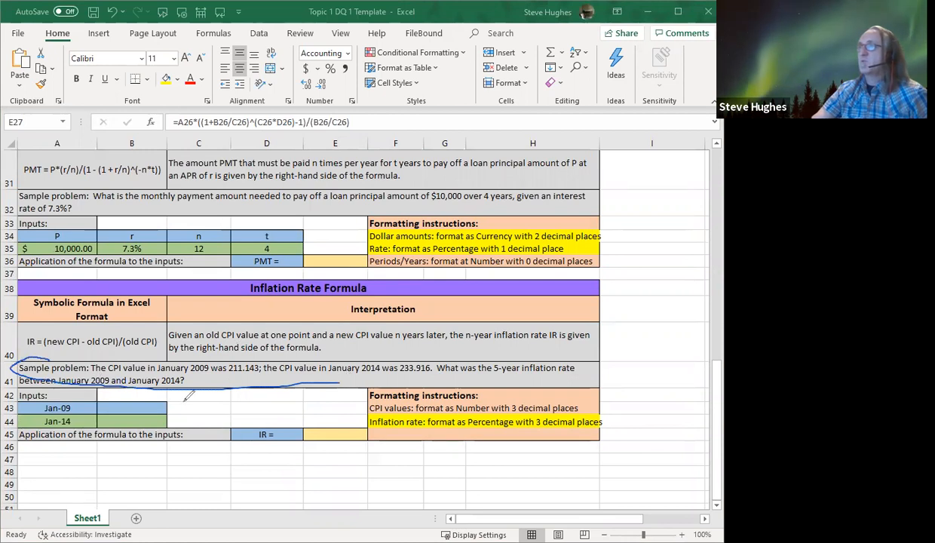
mouse_move(137, 391)
left_mouse_down()
mouse_move(94, 396)
mouse_move(130, 445)
mouse_move(180, 389)
mouse_move(119, 394)
left_mouse_up()
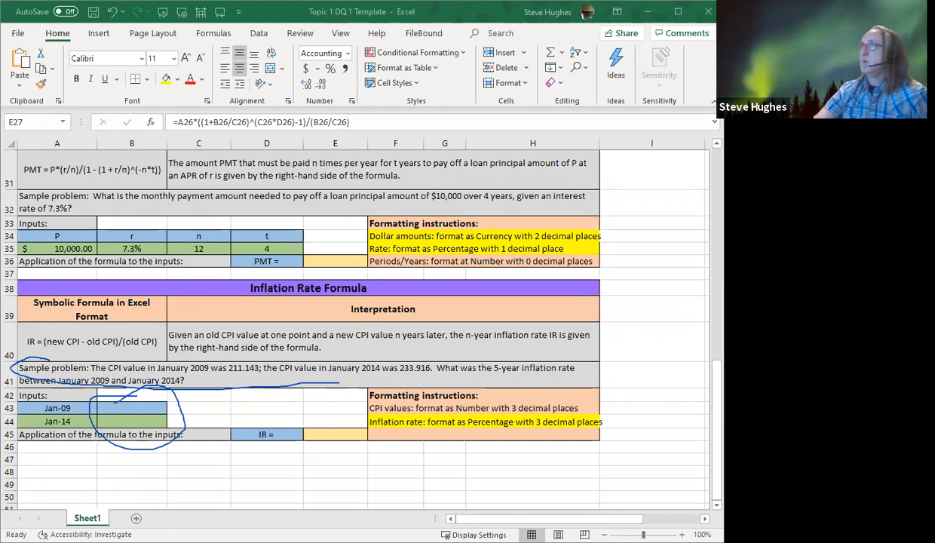
left_click(477, 13)
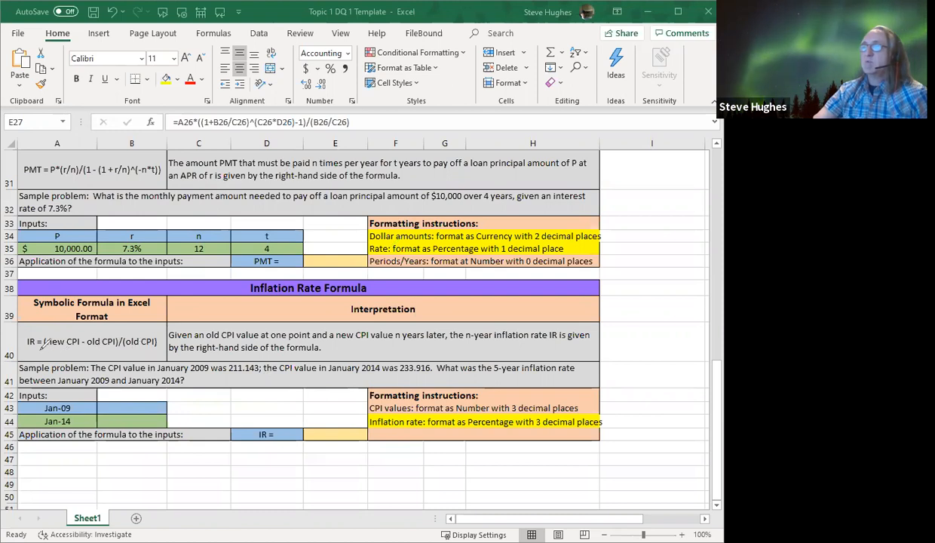
Draw an arrow under the inflation rate formula's right-hand side, circle the Jan-09 and Jan-14 labels, and clear the marks
left_click_drag(42, 348, 143, 350)
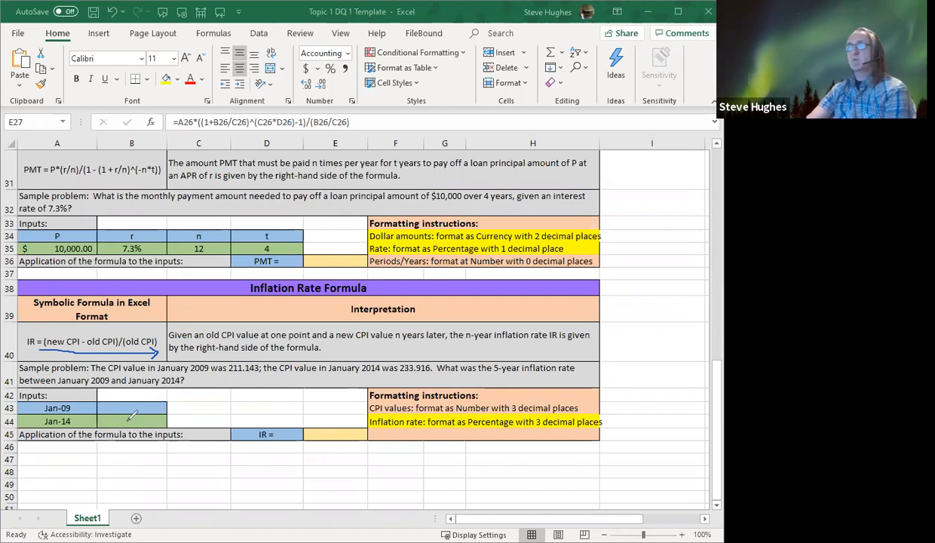
mouse_move(76, 383)
left_mouse_down()
mouse_move(11, 423)
mouse_move(69, 422)
mouse_move(68, 392)
left_mouse_up()
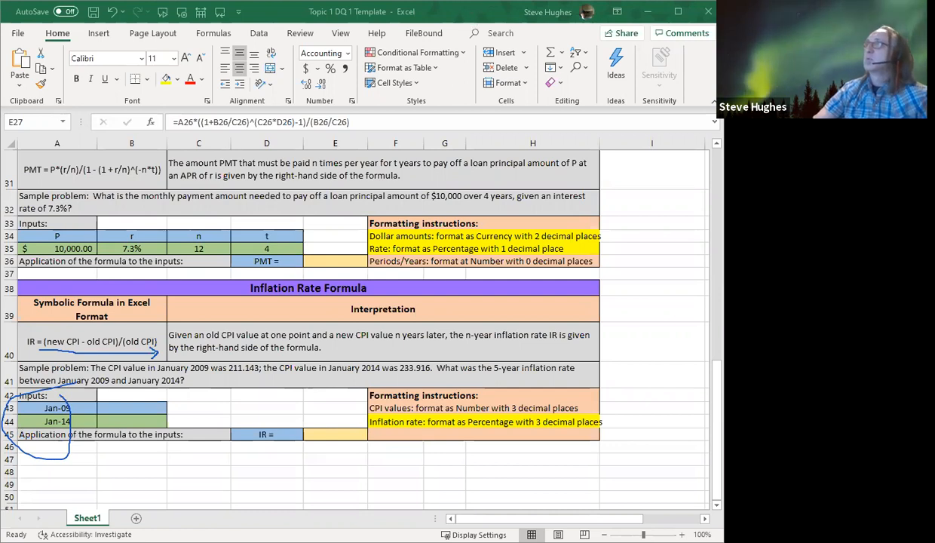
left_click(456, 92)
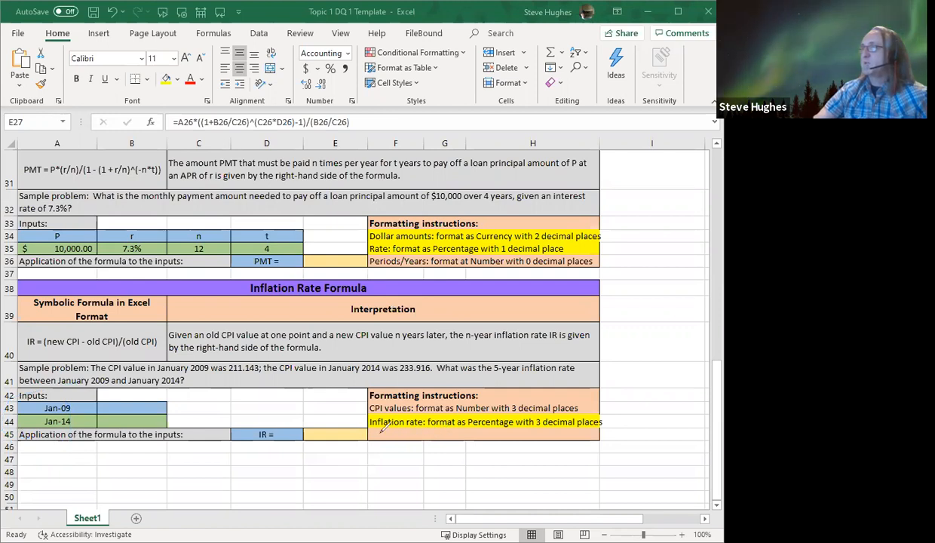
Underline the inflation rate formatting instruction, circle both "3 decimal places" requirements and the number format controls, and clear all marks
left_click_drag(381, 432, 554, 427)
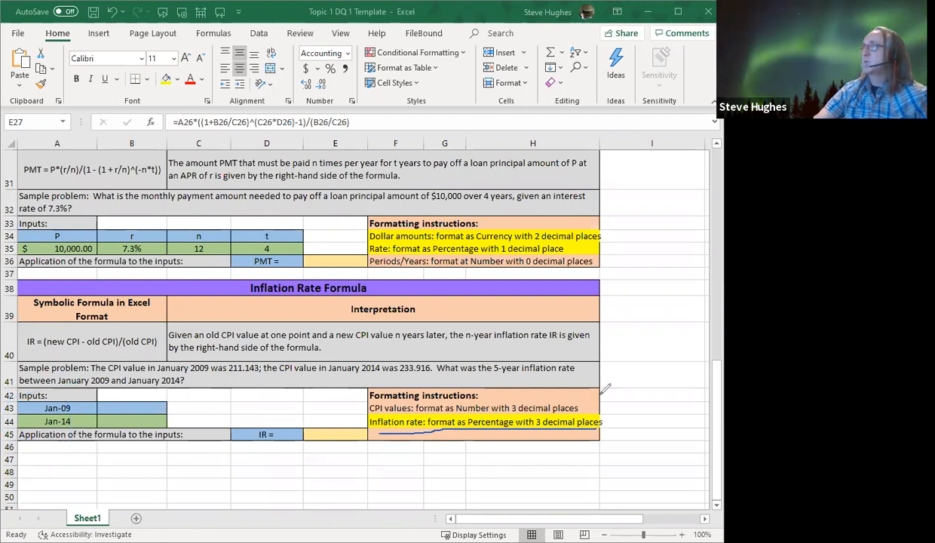
mouse_move(599, 396)
left_mouse_down()
mouse_move(507, 412)
mouse_move(562, 443)
mouse_move(581, 387)
mouse_move(505, 391)
left_mouse_up()
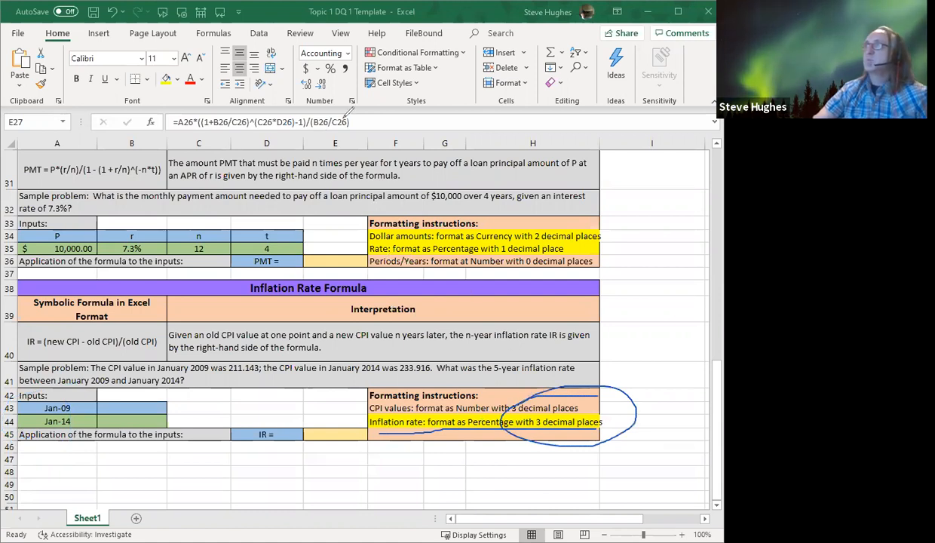
mouse_move(348, 81)
left_mouse_down()
mouse_move(354, 23)
mouse_move(301, 38)
mouse_move(288, 91)
mouse_move(338, 106)
mouse_move(360, 74)
left_mouse_up()
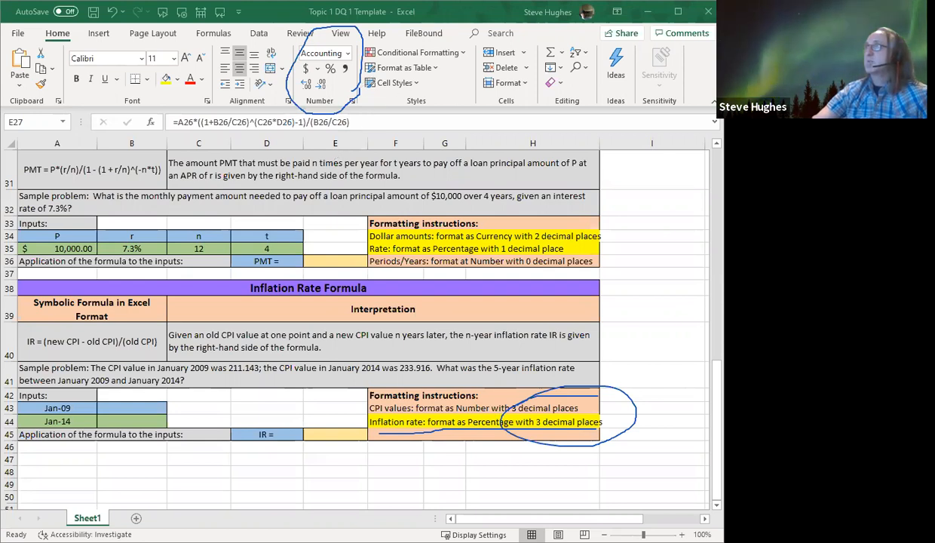
left_click(494, 16)
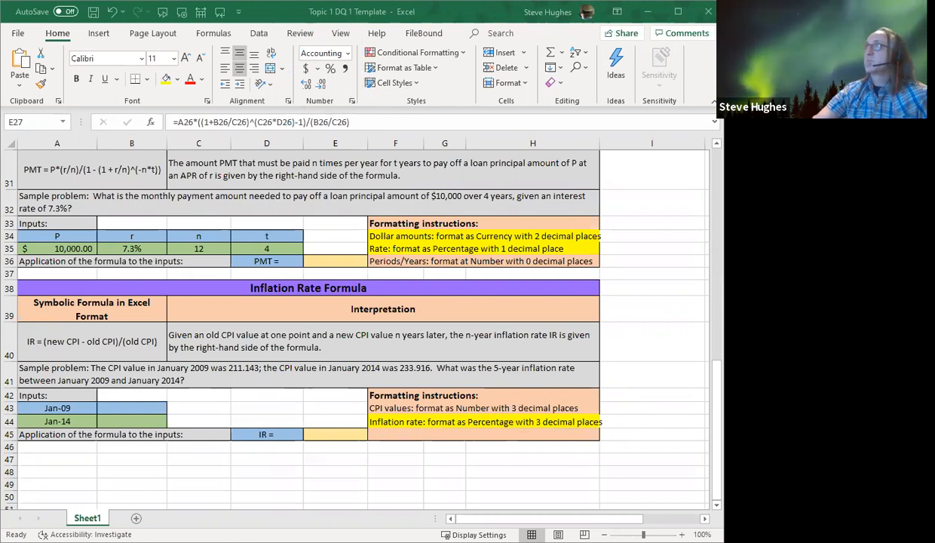